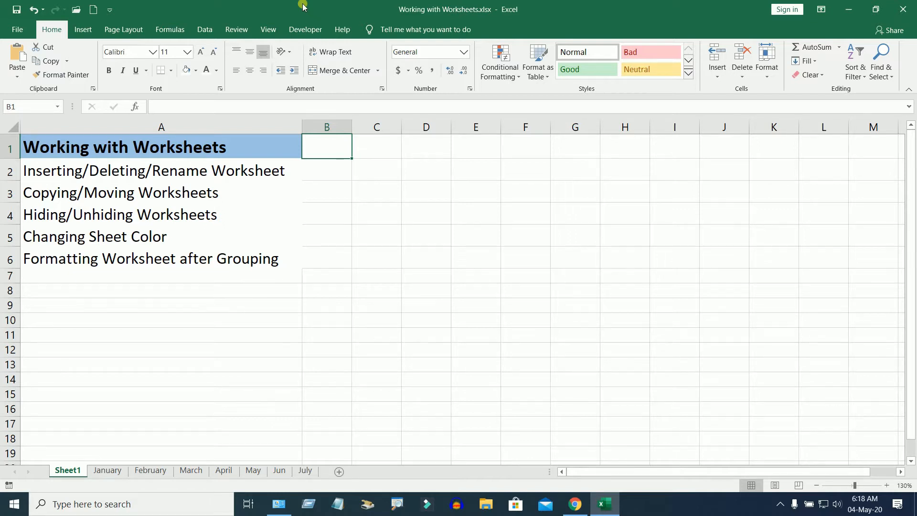
- Look through the month worksheets from January to July, then return to Sheet1
{"action": "left_click", "coordinate": [203, 175]}
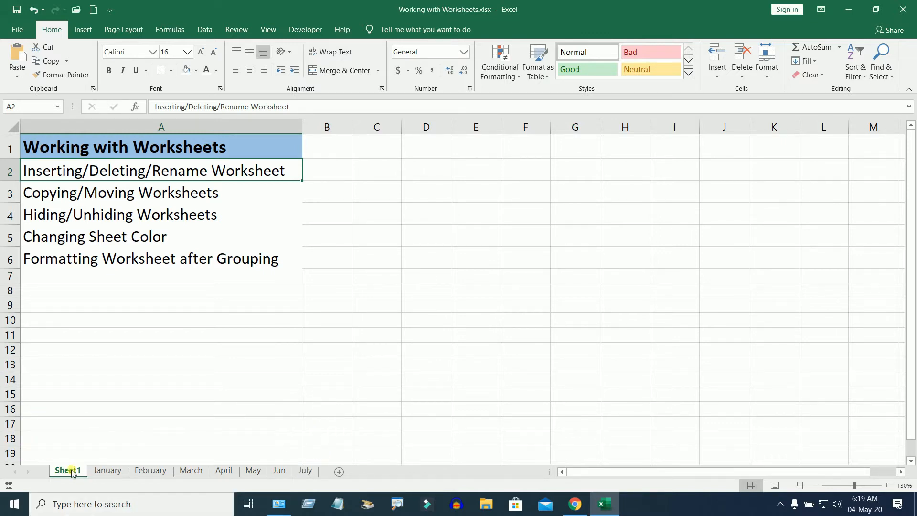
{"action": "left_click", "coordinate": [107, 470]}
{"action": "left_click", "coordinate": [151, 470]}
{"action": "left_click", "coordinate": [191, 470]}
{"action": "left_click", "coordinate": [223, 470]}
{"action": "left_click", "coordinate": [253, 470]}
{"action": "left_click", "coordinate": [279, 471]}
{"action": "left_click", "coordinate": [305, 470]}
{"action": "left_click", "coordinate": [68, 470]}
- Insert a new blank worksheet before the March sheet
{"action": "left_click", "coordinate": [191, 471]}
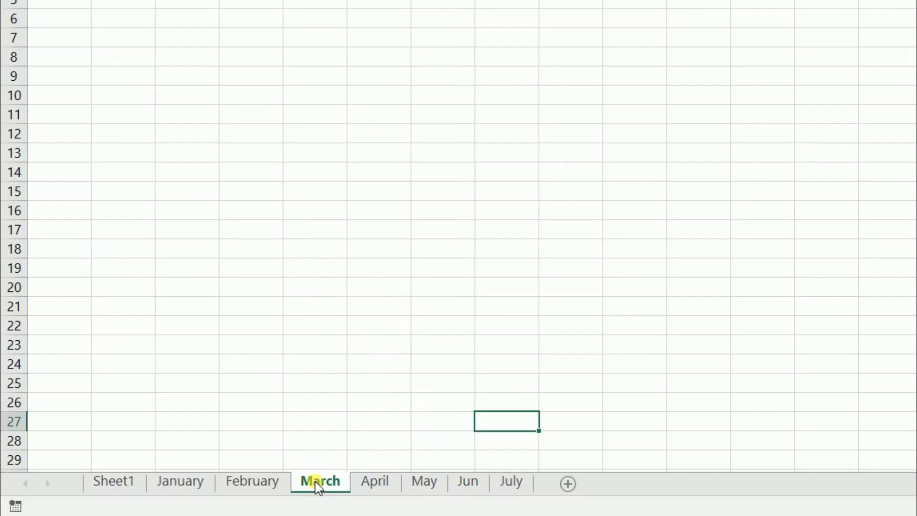
{"action": "right_click", "coordinate": [189, 472]}
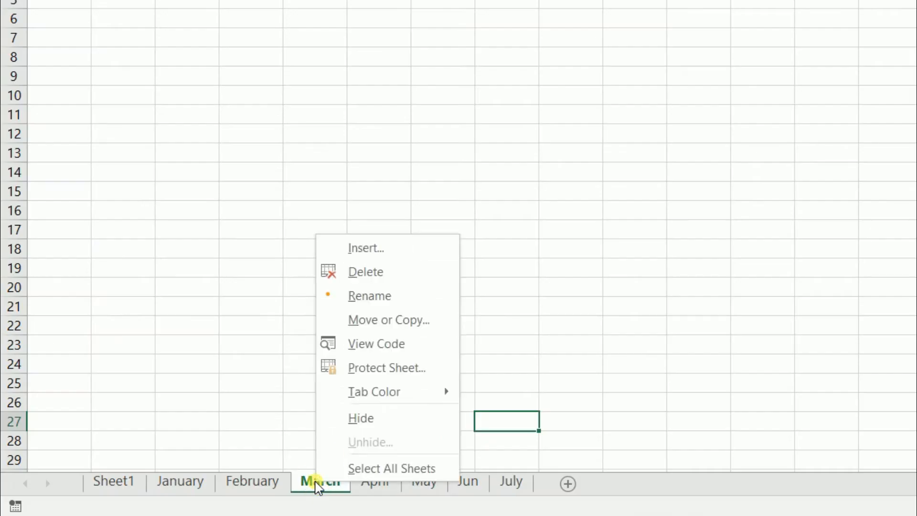
{"action": "left_click", "coordinate": [382, 251]}
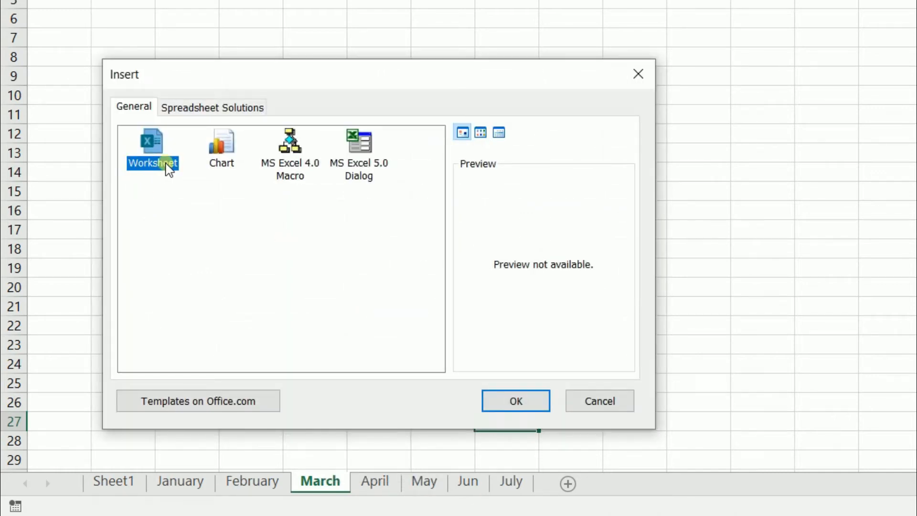
{"action": "left_click", "coordinate": [522, 403]}
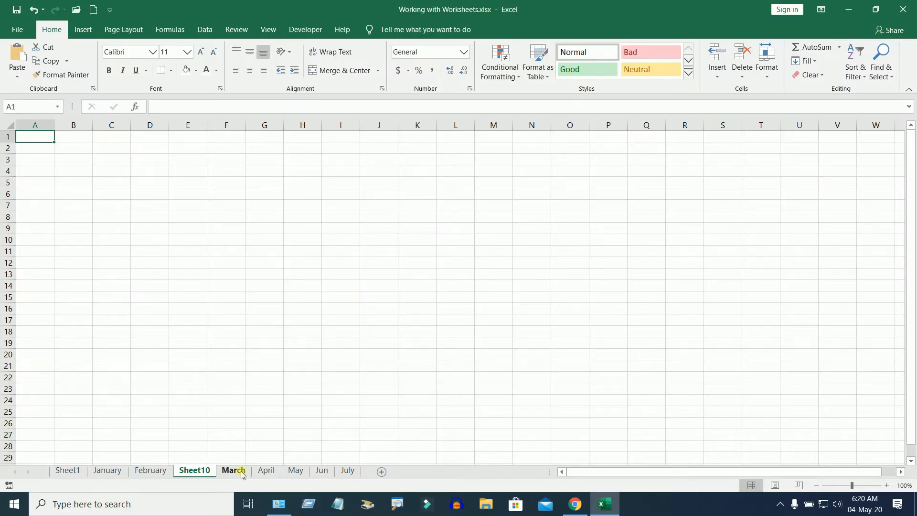
{"action": "left_click", "coordinate": [194, 470]}
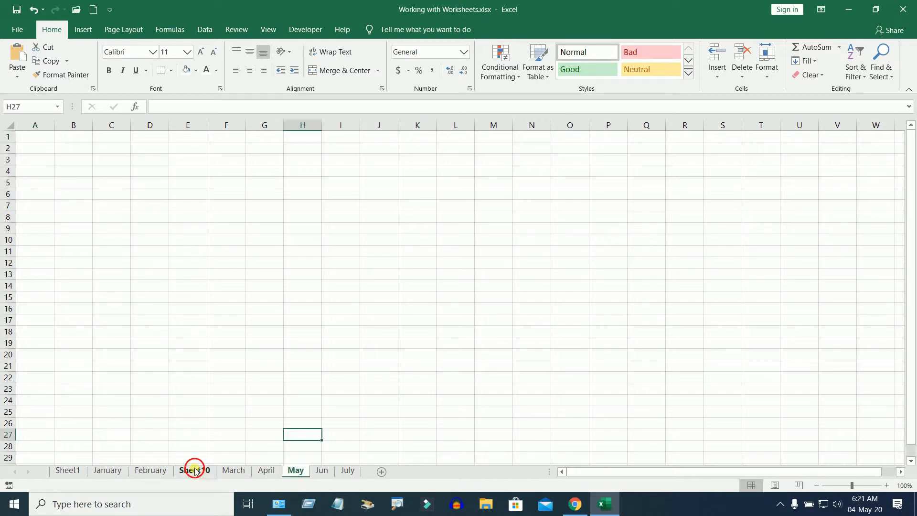
{"action": "right_click", "coordinate": [297, 472]}
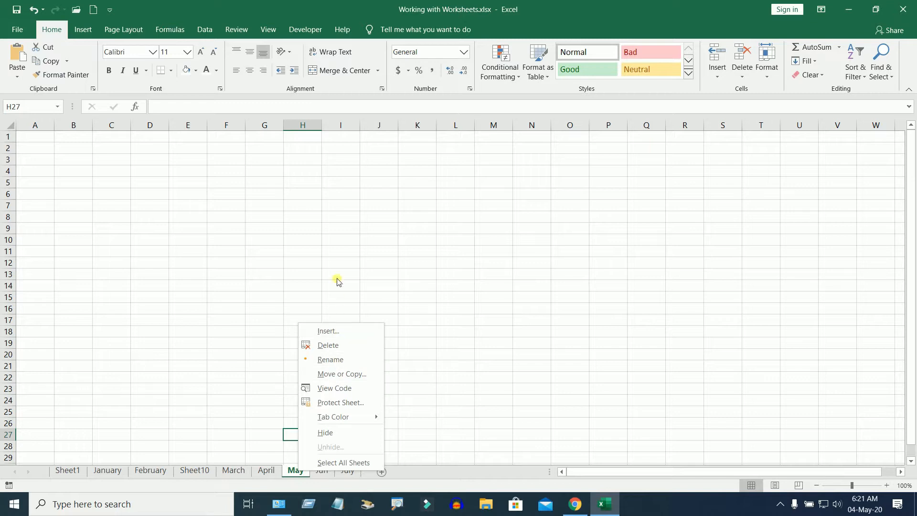
{"action": "left_click", "coordinate": [344, 5]}
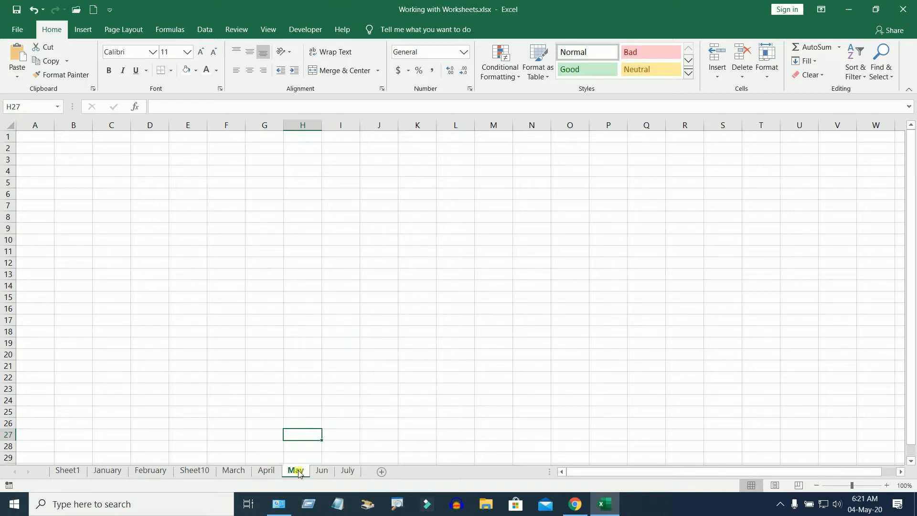
{"action": "left_click", "coordinate": [204, 473]}
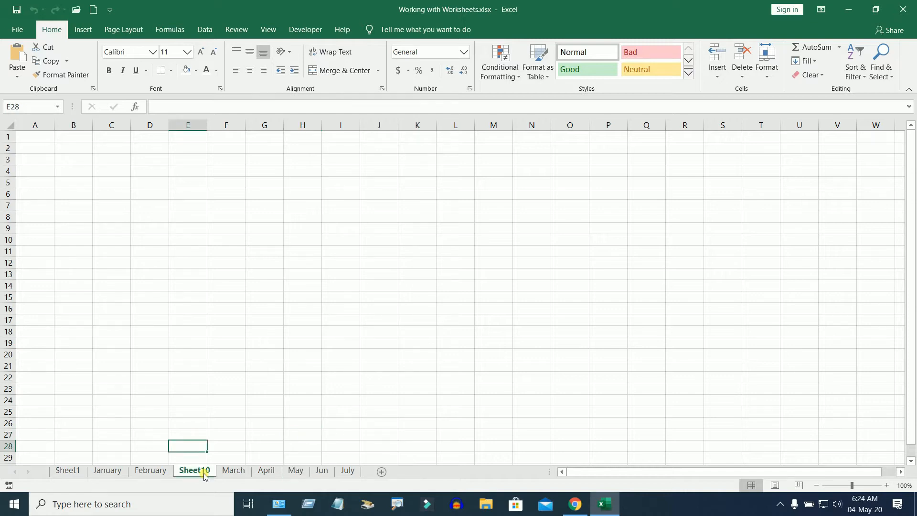
- Add a new blank worksheet directly after Sheet1
{"action": "left_click", "coordinate": [73, 472]}
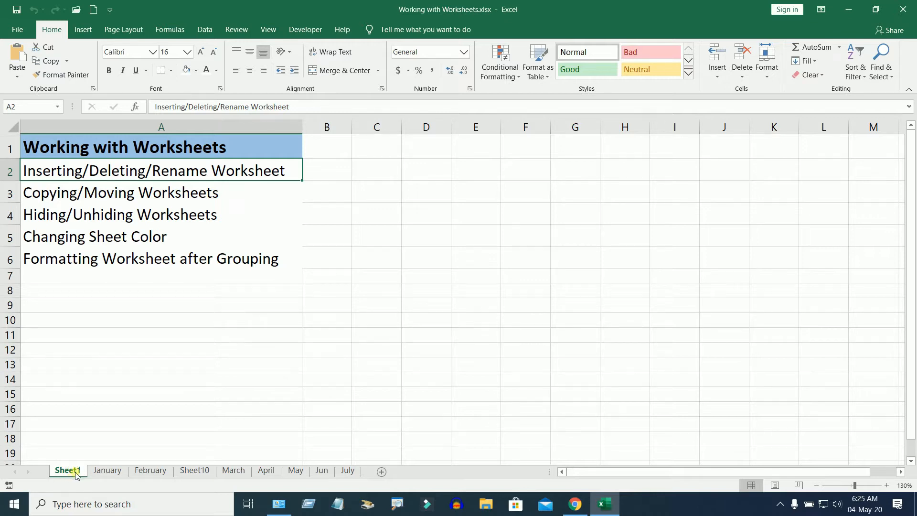
{"action": "left_click", "coordinate": [194, 470], "text": "ctrl"}
{"action": "left_click", "coordinate": [188, 472], "text": "ctrl"}
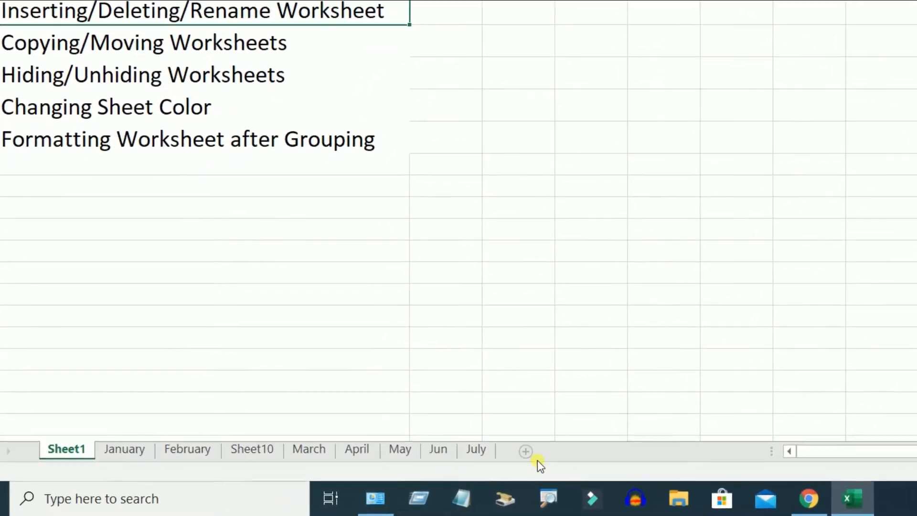
{"action": "left_click", "coordinate": [498, 455]}
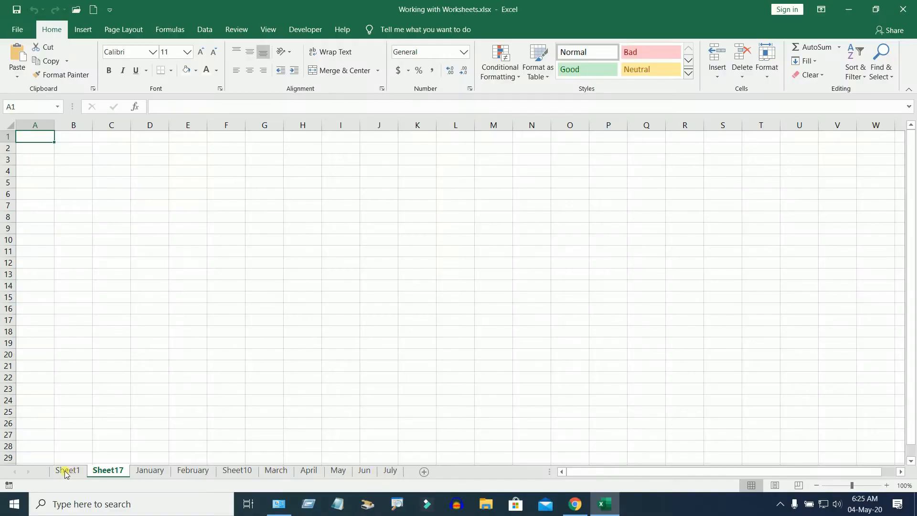
- Delete the Sheet17 worksheet located between Sheet1 and January
{"action": "left_click", "coordinate": [72, 471], "text": "ctrl"}
{"action": "left_click", "coordinate": [75, 471]}
{"action": "left_click", "coordinate": [115, 472]}
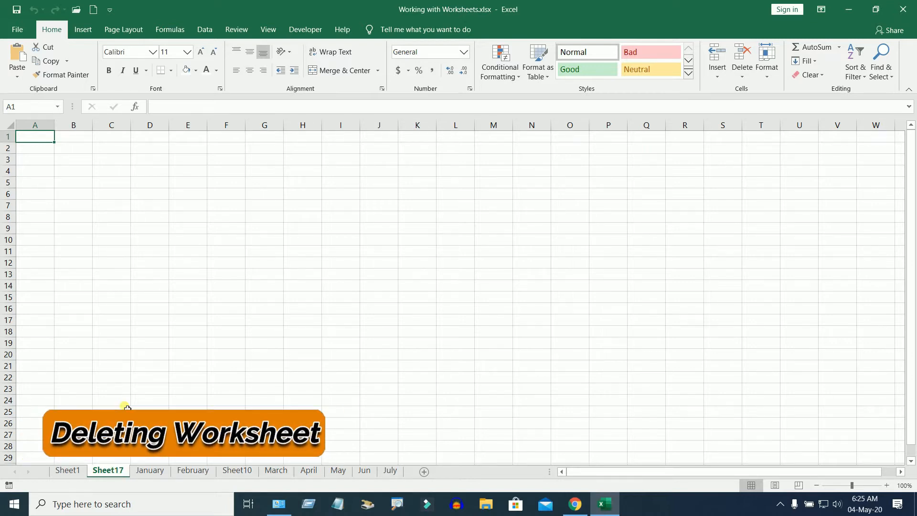
{"action": "right_click", "coordinate": [104, 472]}
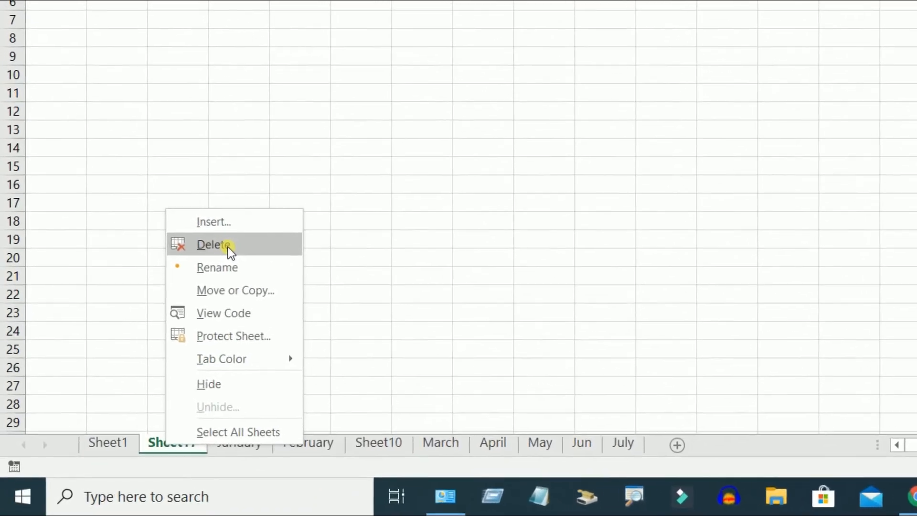
{"action": "left_click", "coordinate": [228, 247]}
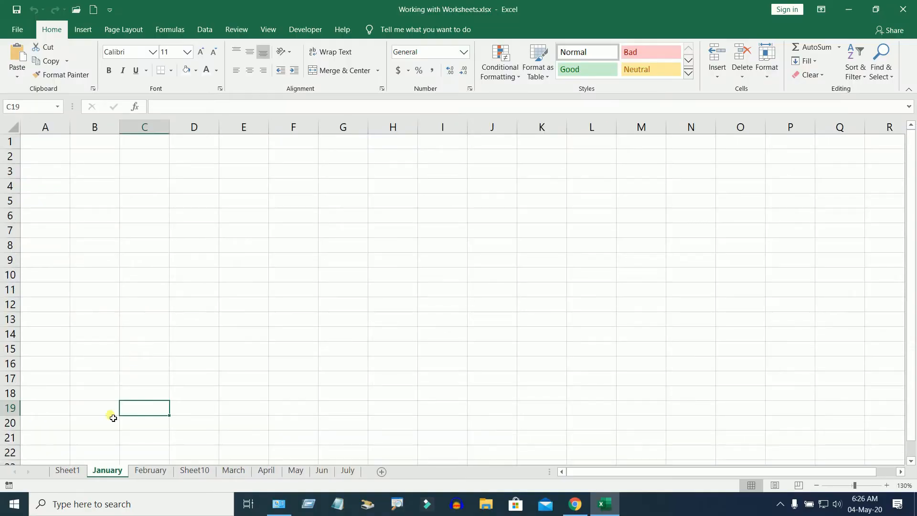
- Delete the Sheet10 worksheet located between February and March
{"action": "left_click", "coordinate": [205, 474]}
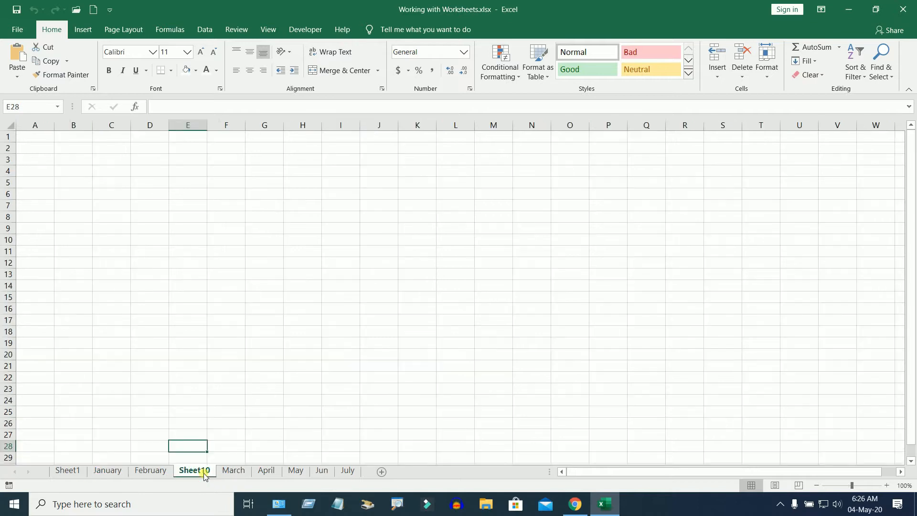
{"action": "right_click", "coordinate": [198, 474]}
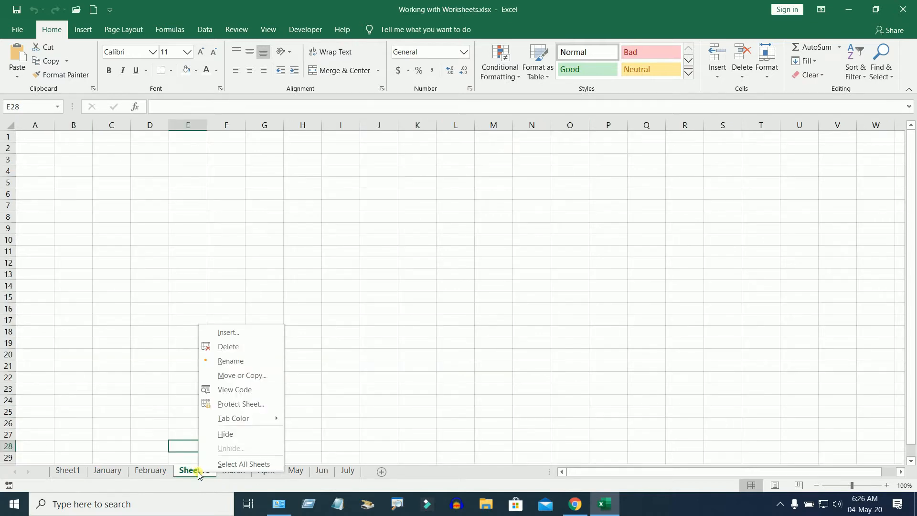
{"action": "left_click", "coordinate": [226, 348]}
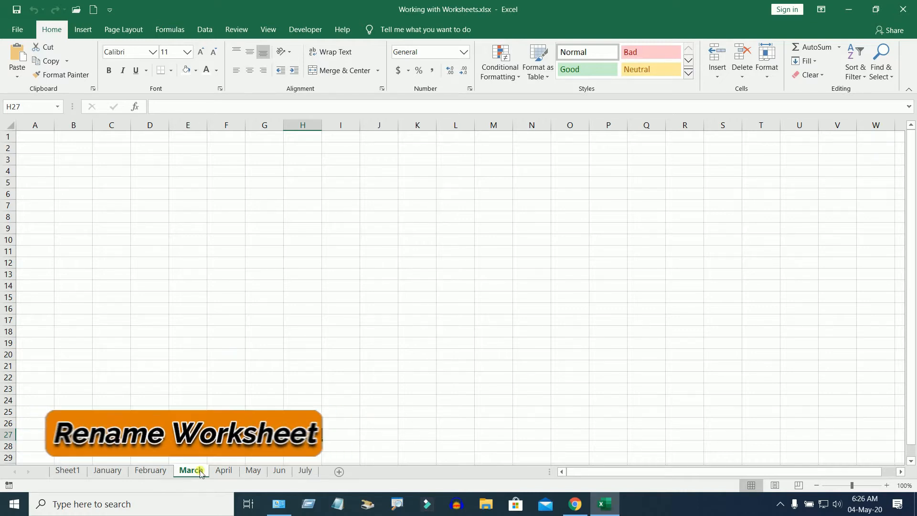
- Rename the January worksheet as Jan
{"action": "right_click", "coordinate": [107, 472]}
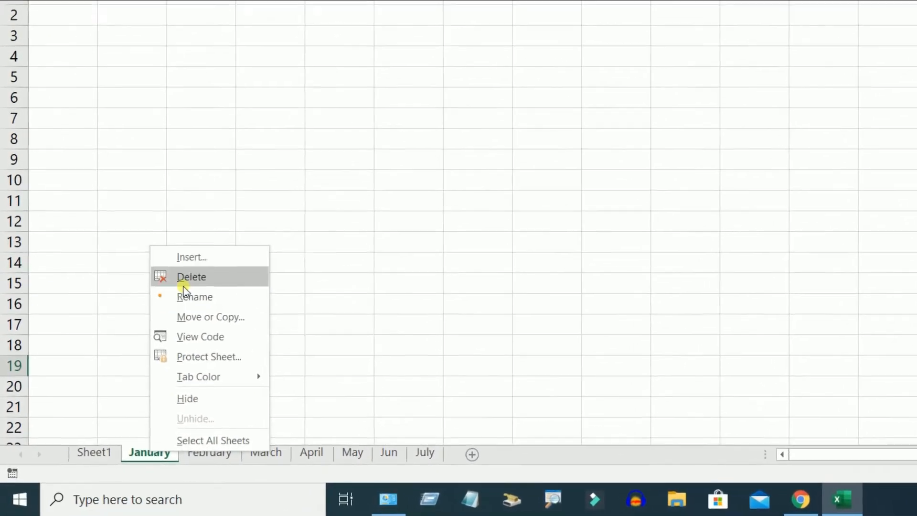
{"action": "left_click", "coordinate": [258, 253]}
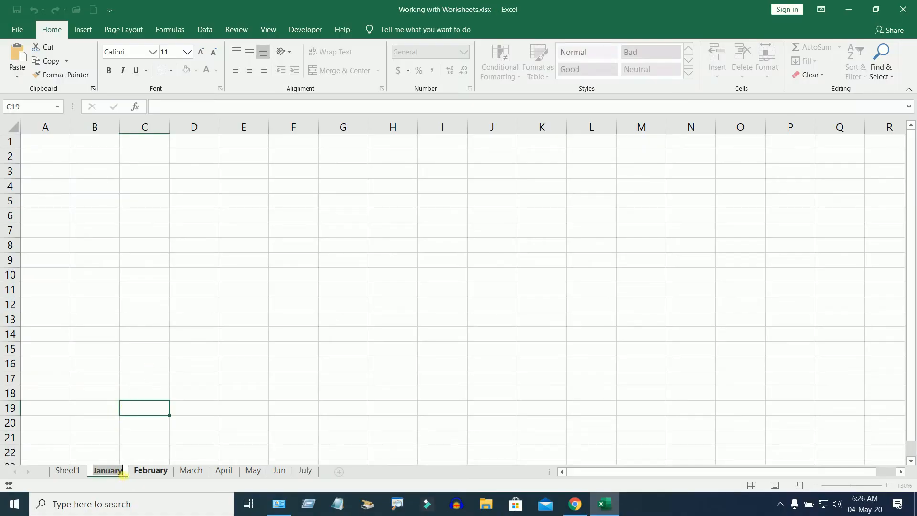
{"action": "key", "text": "Return"}
{"action": "key", "text": "BackSpace"}
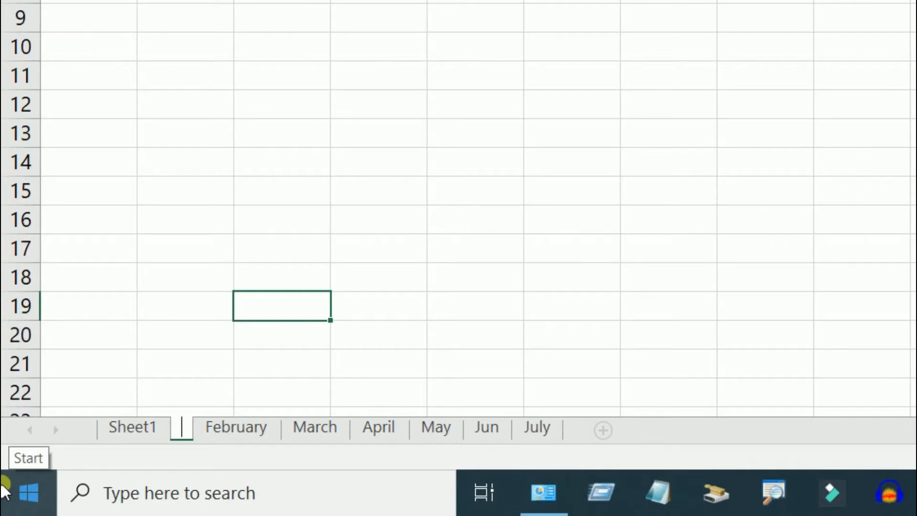
{"action": "type", "text": "Jan"}
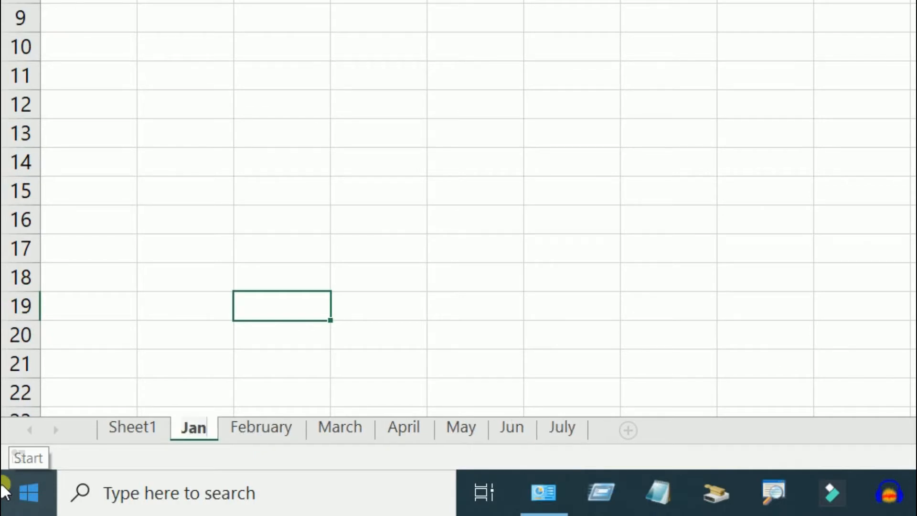
{"action": "left_click", "coordinate": [374, 261]}
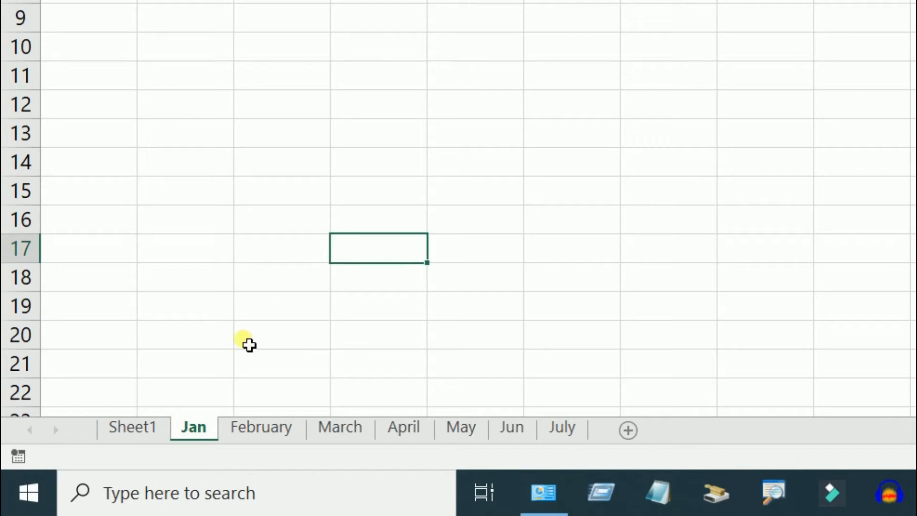
- Rename the February worksheet as Feb
{"action": "left_click", "coordinate": [279, 424]}
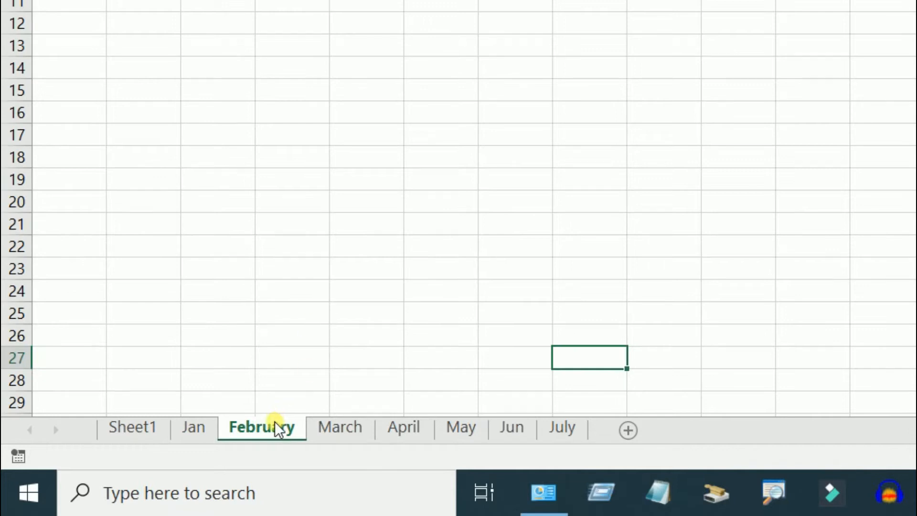
{"action": "right_click", "coordinate": [264, 428]}
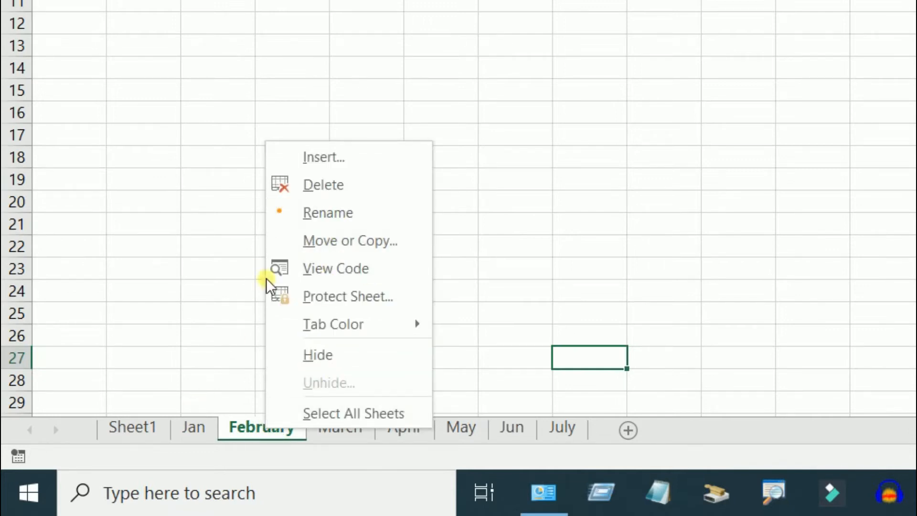
{"action": "key", "text": "Escape"}
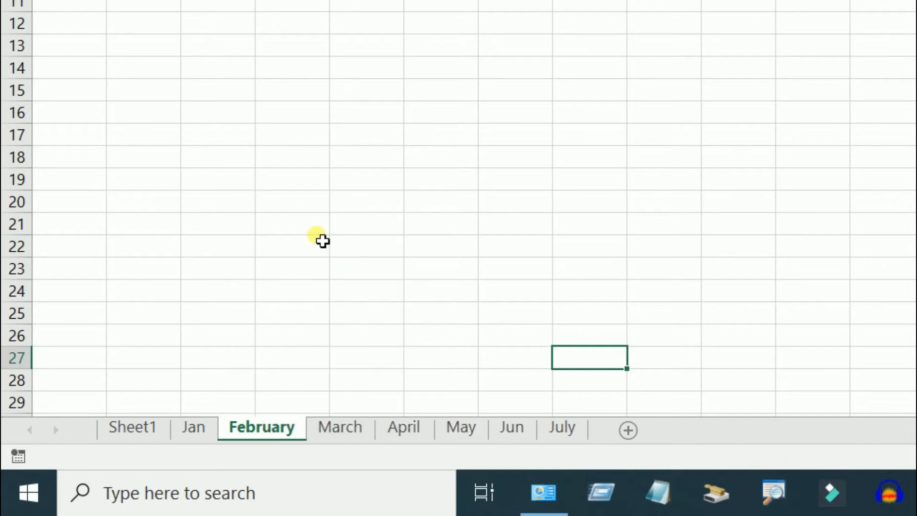
{"action": "double_click", "coordinate": [250, 428]}
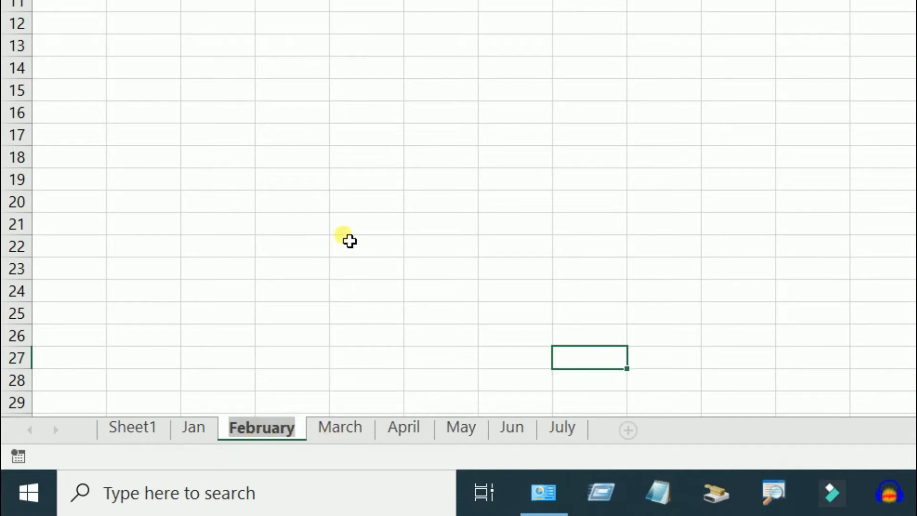
{"action": "key", "text": "BackSpace"}
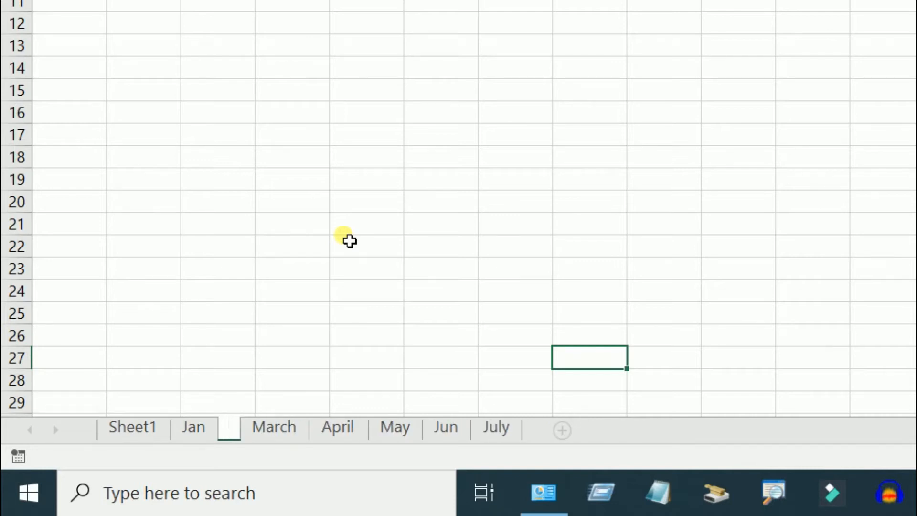
{"action": "type", "text": "Feb"}
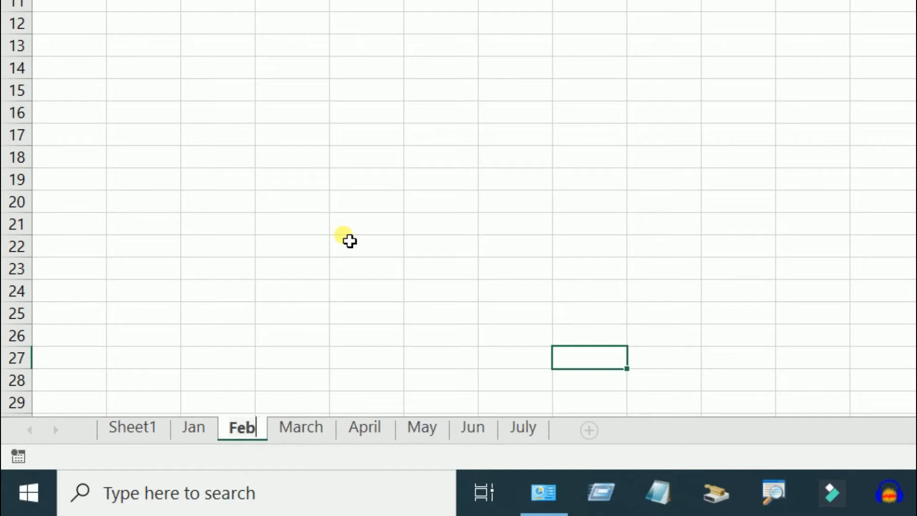
{"action": "key", "text": "Return"}
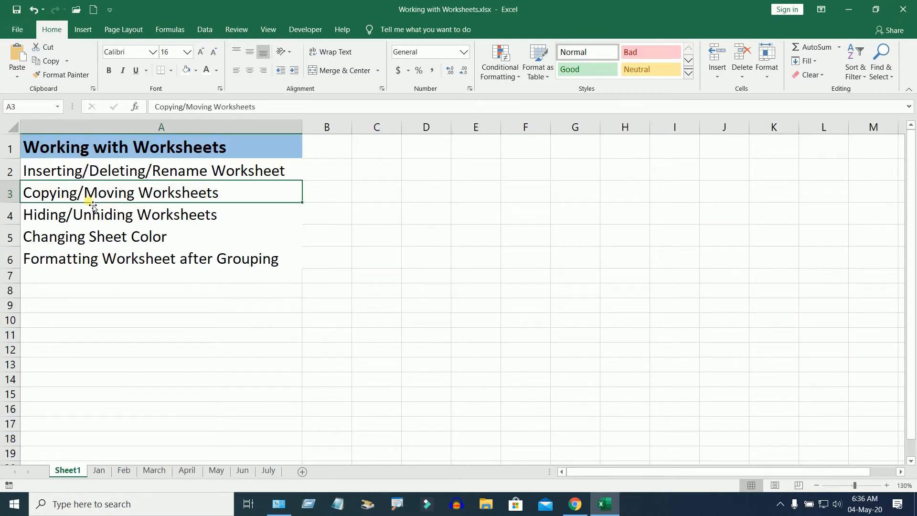
{"action": "left_click", "coordinate": [98, 472]}
{"action": "left_click", "coordinate": [155, 471]}
{"action": "left_click", "coordinate": [185, 472]}
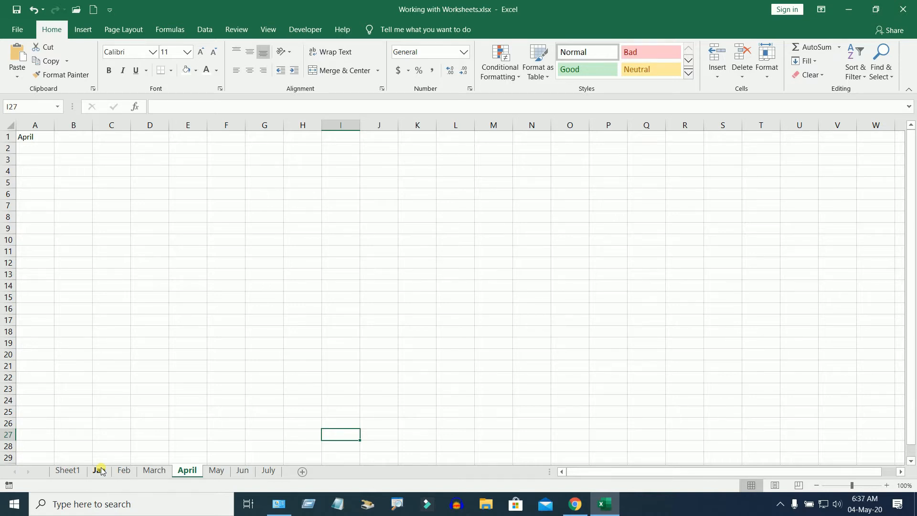
- Copy the Feb worksheet into a new workbook, keeping the original in Working with Worksheets.xlsx
{"action": "left_click", "coordinate": [126, 472]}
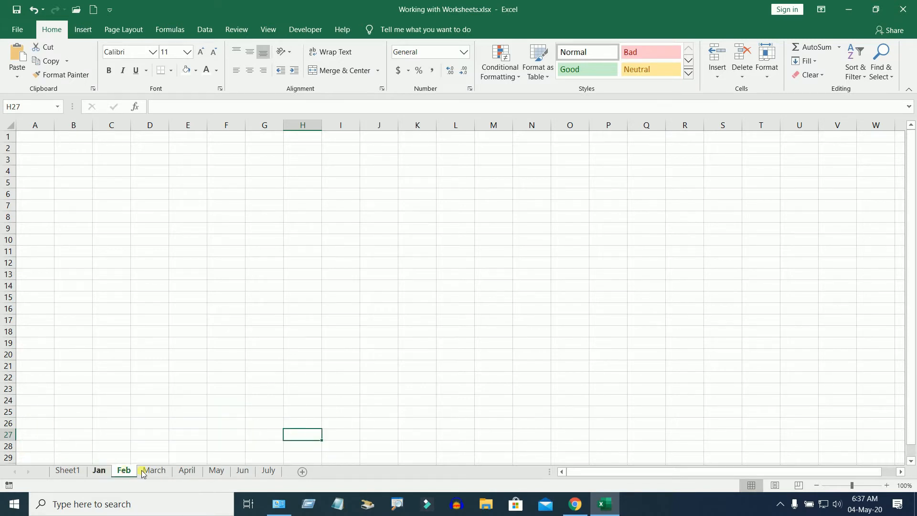
{"action": "right_click", "coordinate": [123, 472]}
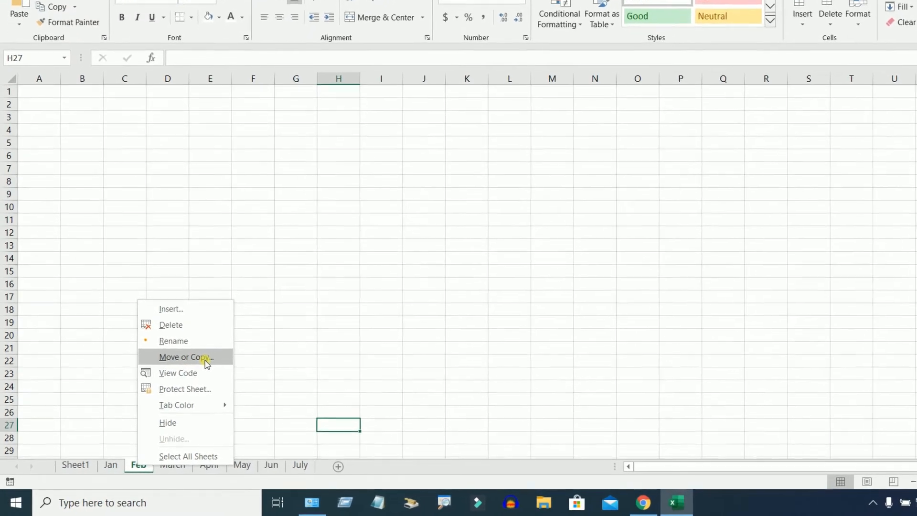
{"action": "left_click", "coordinate": [209, 356]}
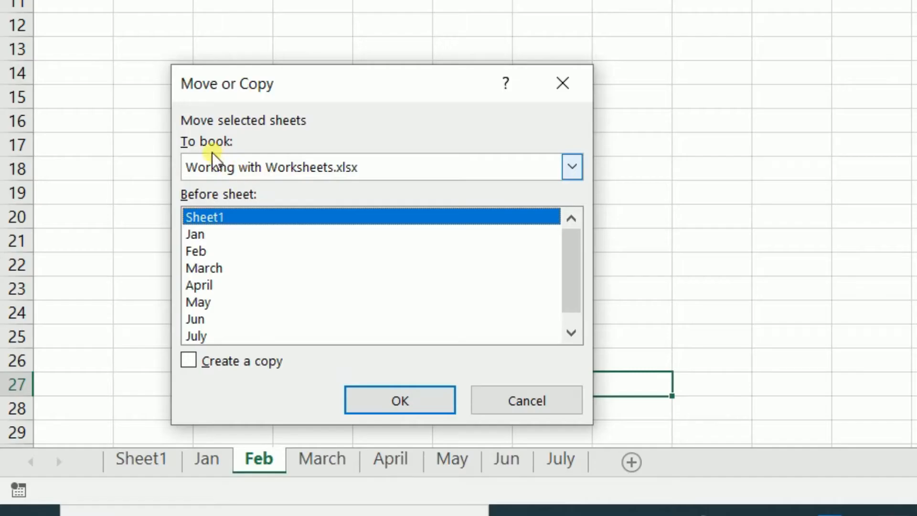
{"action": "left_click", "coordinate": [292, 169]}
{"action": "left_click", "coordinate": [235, 191]}
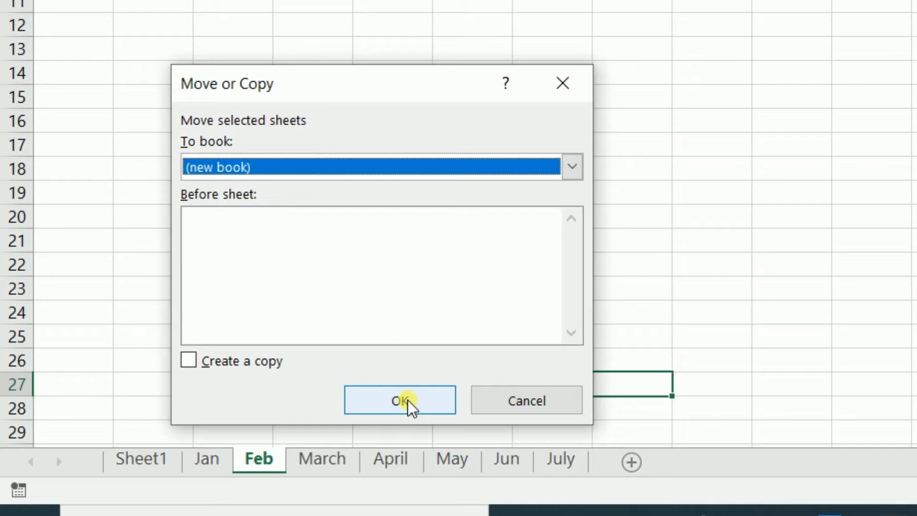
{"action": "left_click", "coordinate": [190, 364]}
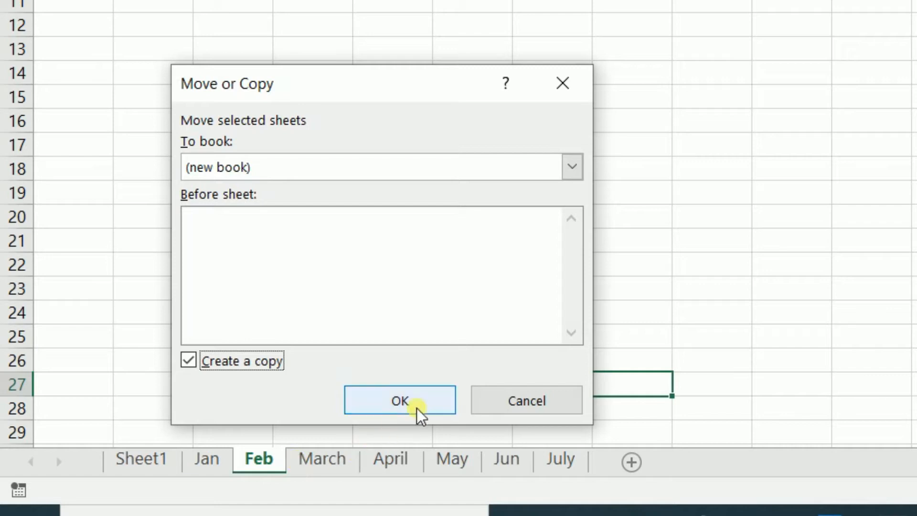
{"action": "left_click", "coordinate": [196, 364]}
{"action": "left_click", "coordinate": [400, 400]}
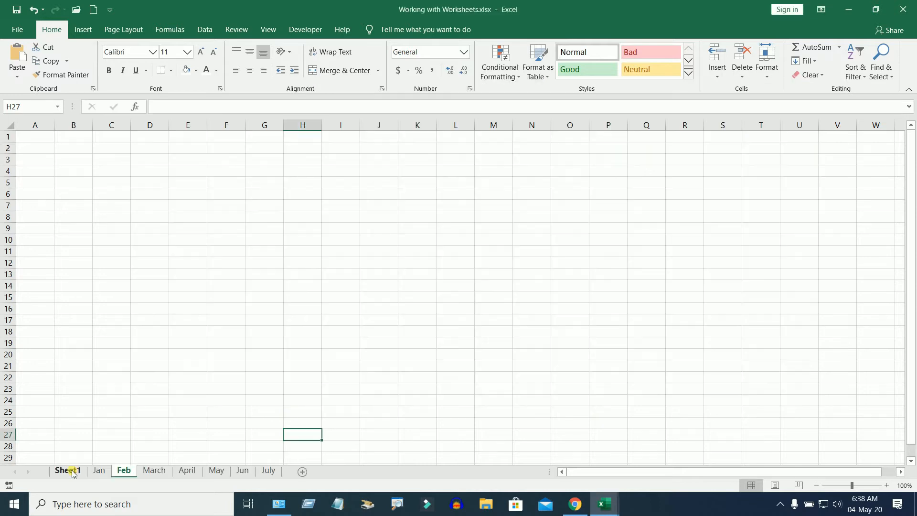
- Check the original Feb worksheet, and close the new workbook Book2 without saving it
{"action": "left_click", "coordinate": [123, 471]}
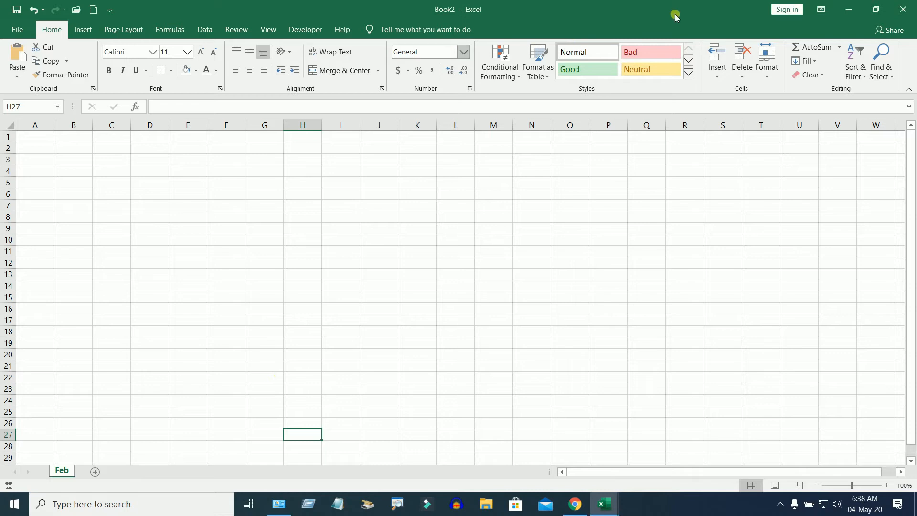
{"action": "left_click", "coordinate": [910, 13]}
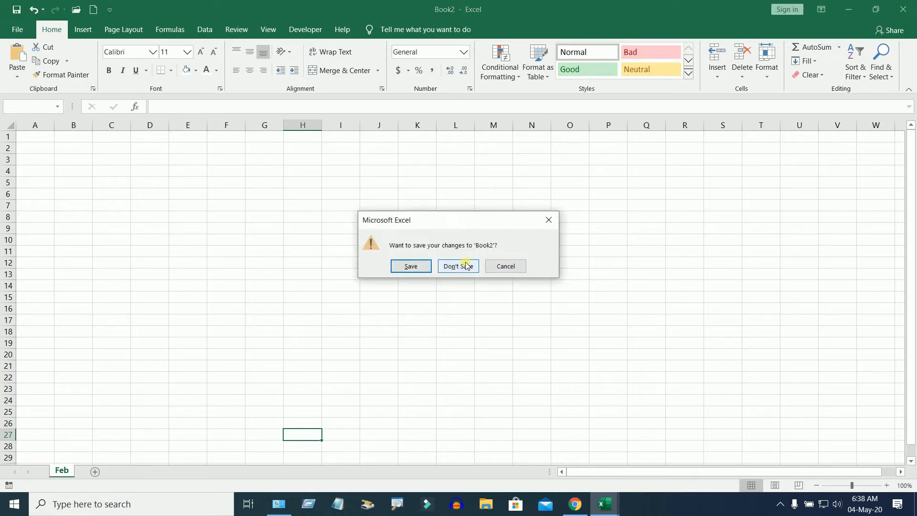
{"action": "left_click", "coordinate": [458, 266]}
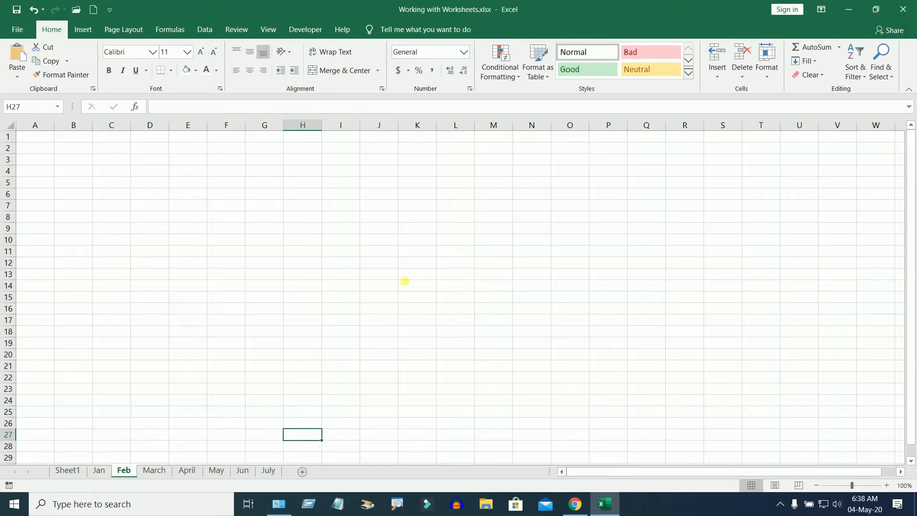
- Create a copy of the Feb worksheet in the same workbook, placed before the Jun worksheet
{"action": "right_click", "coordinate": [125, 471]}
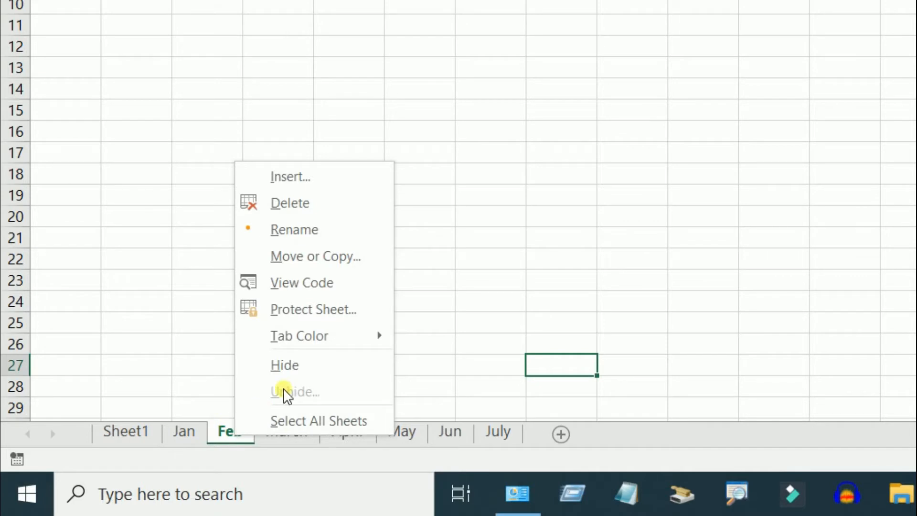
{"action": "left_click", "coordinate": [337, 259]}
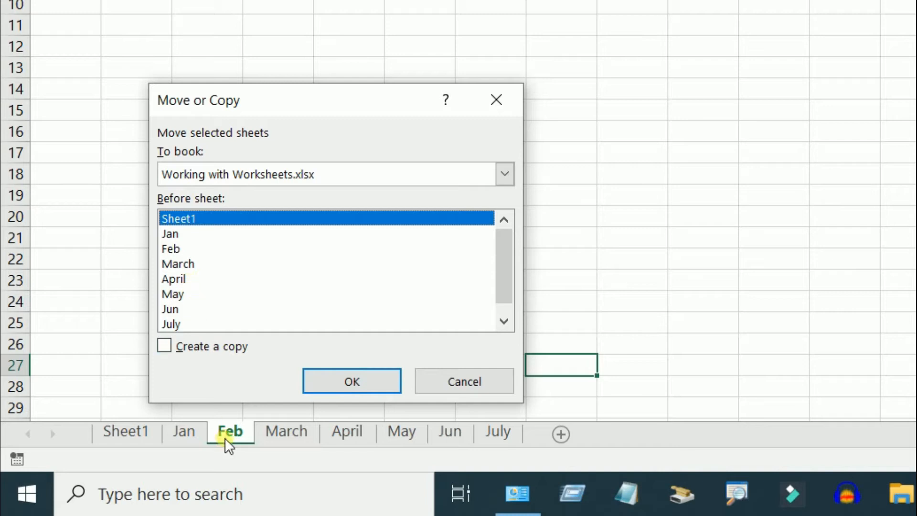
{"action": "left_click_drag", "start_coordinate": [509, 272], "coordinate": [507, 291]}
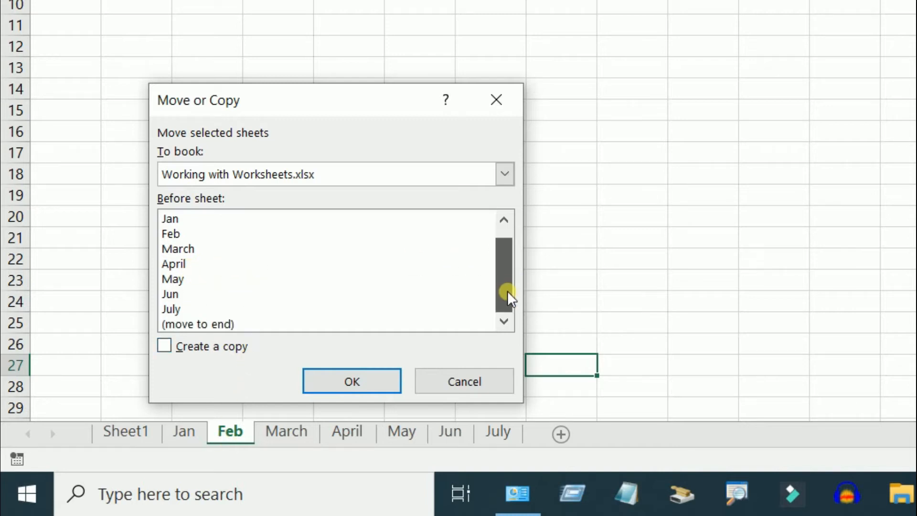
{"action": "left_click", "coordinate": [199, 294]}
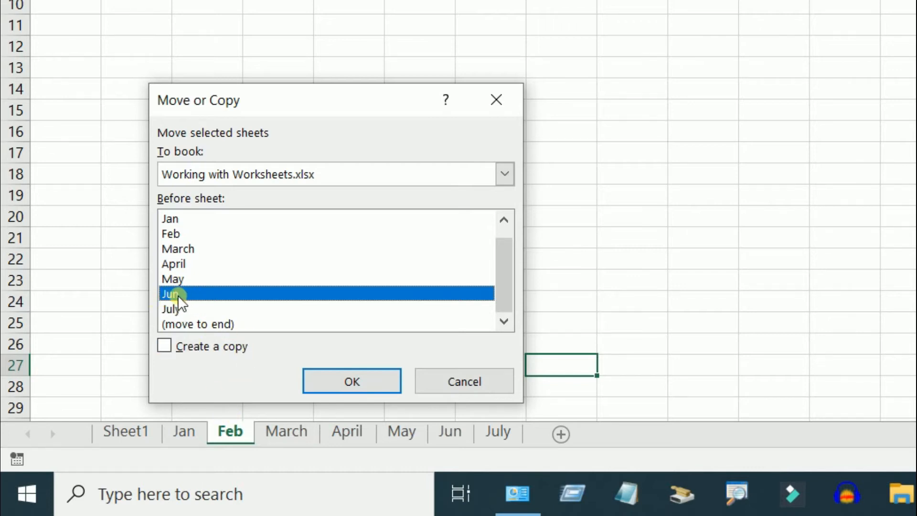
{"action": "left_click", "coordinate": [165, 346]}
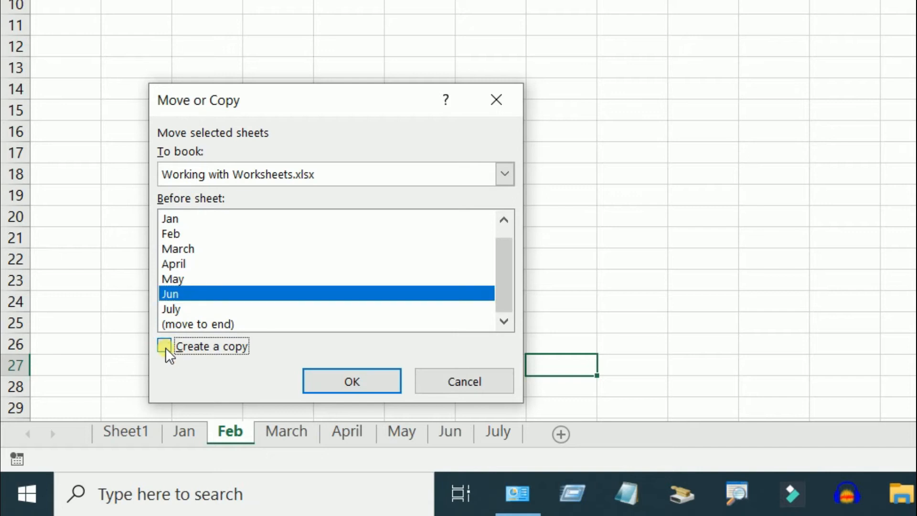
{"action": "left_click", "coordinate": [353, 384]}
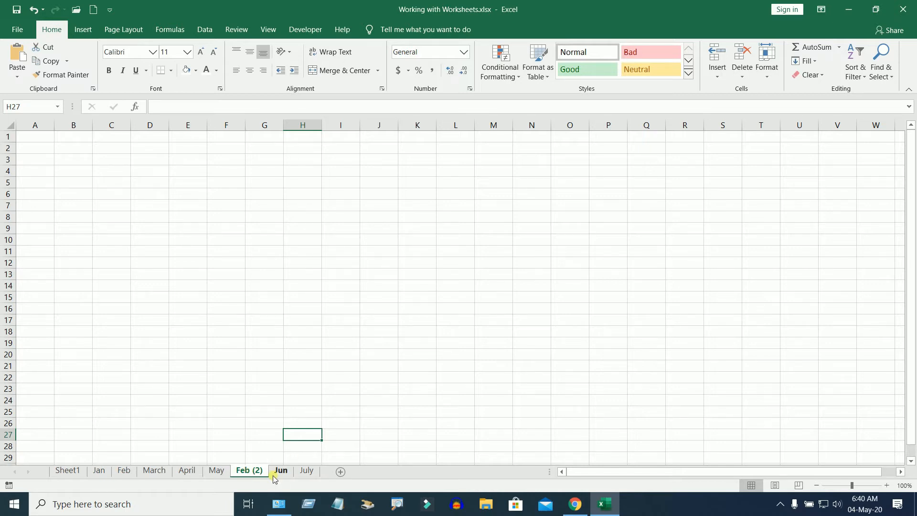
- Compare the original Feb worksheet with its copy Feb (2) by viewing each in turn
{"action": "left_click", "coordinate": [124, 470]}
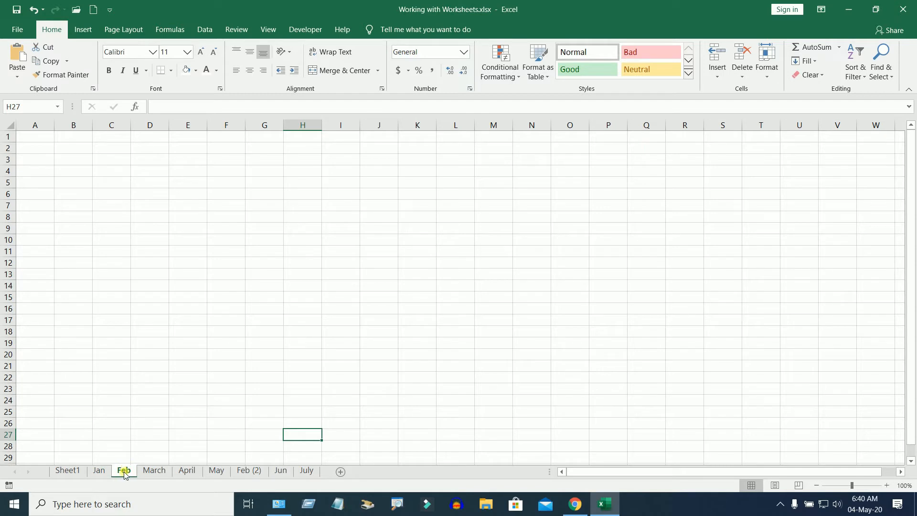
{"action": "left_click", "coordinate": [252, 471]}
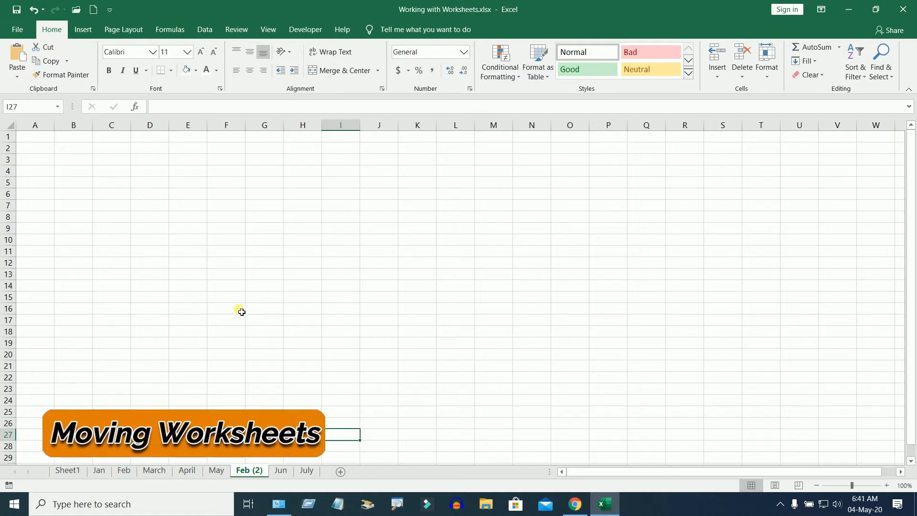
{"action": "left_click", "coordinate": [124, 471]}
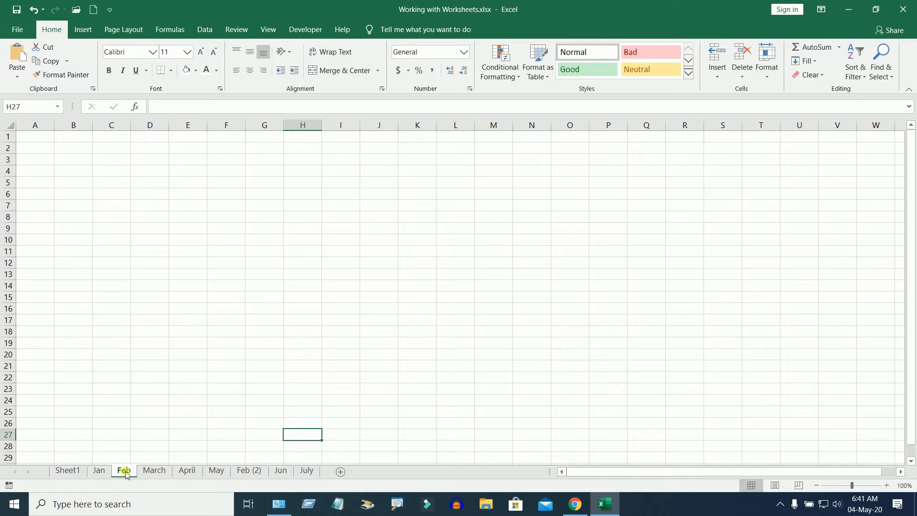
{"action": "left_click", "coordinate": [250, 471]}
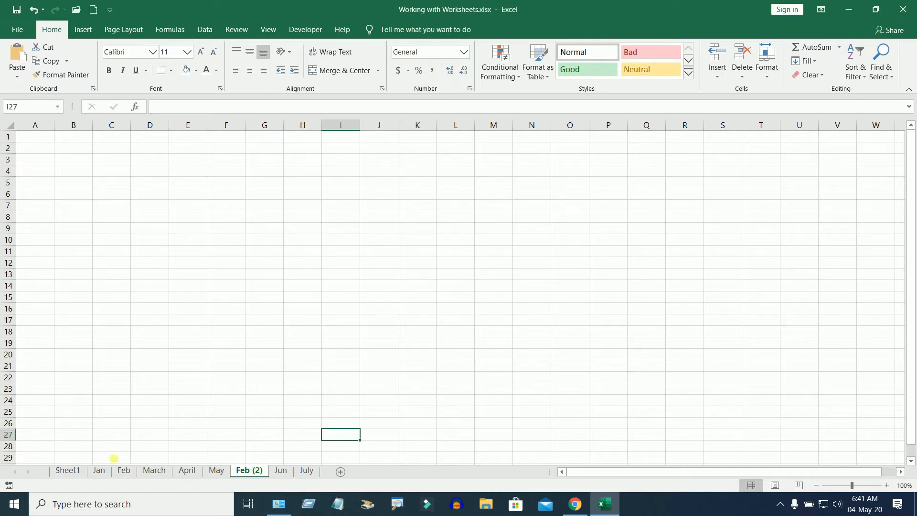
{"action": "left_click", "coordinate": [123, 471]}
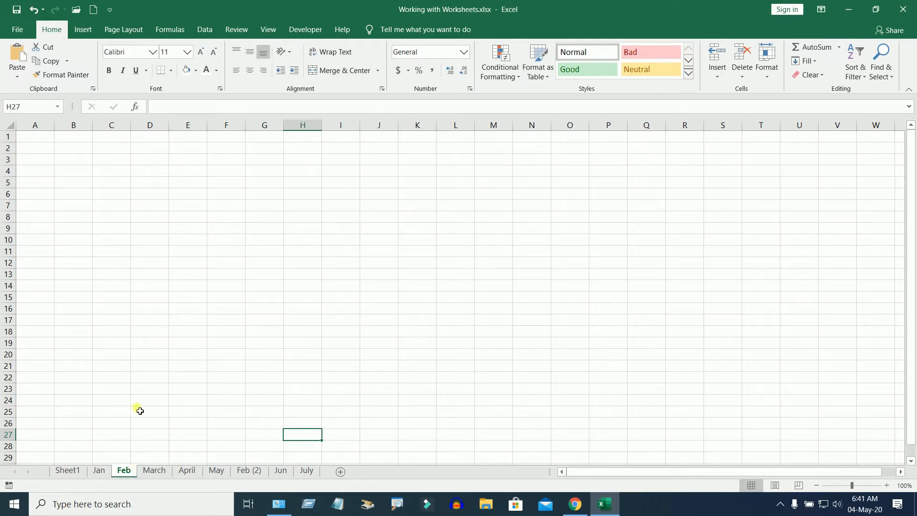
- Move the March worksheet out of this workbook into a new workbook without creating a copy
{"action": "left_click", "coordinate": [159, 472]}
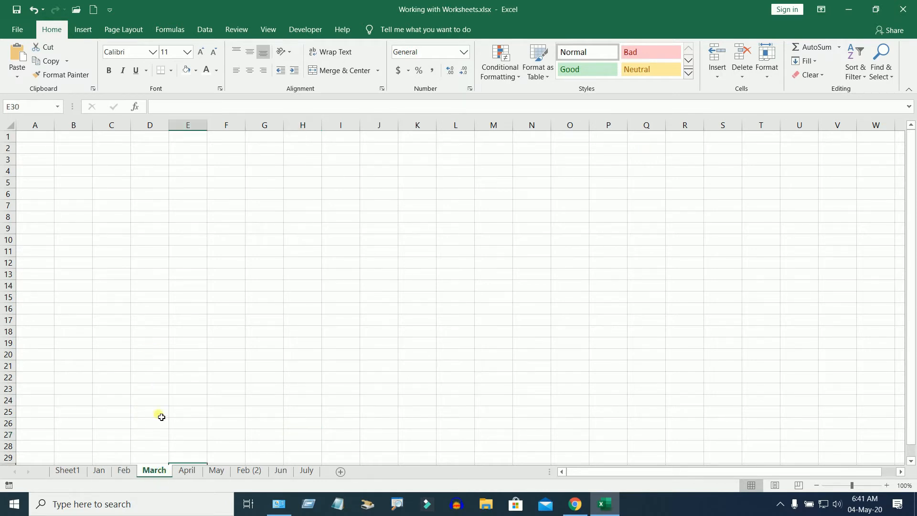
{"action": "right_click", "coordinate": [153, 470]}
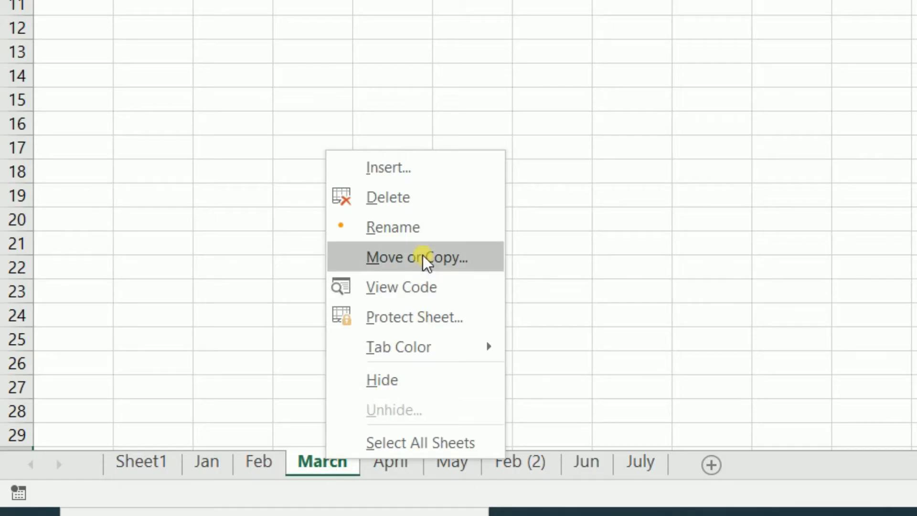
{"action": "left_click", "coordinate": [423, 260]}
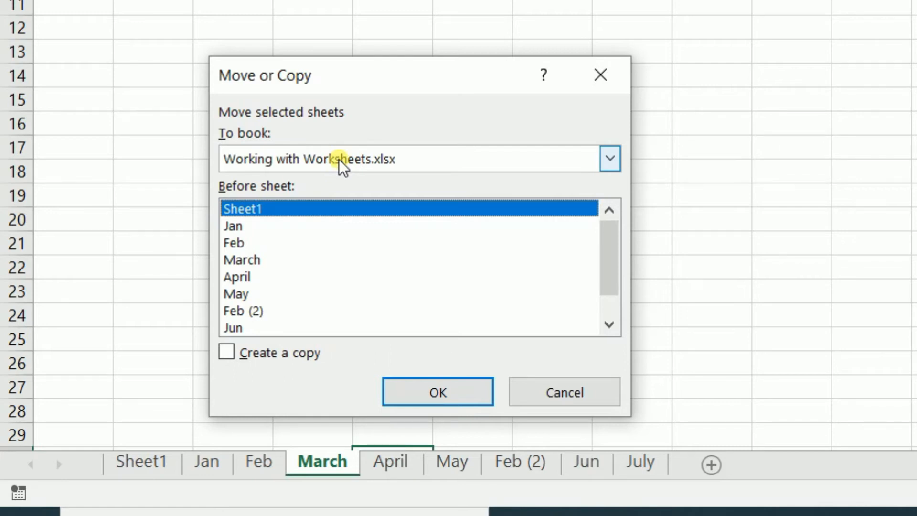
{"action": "left_click", "coordinate": [299, 159]}
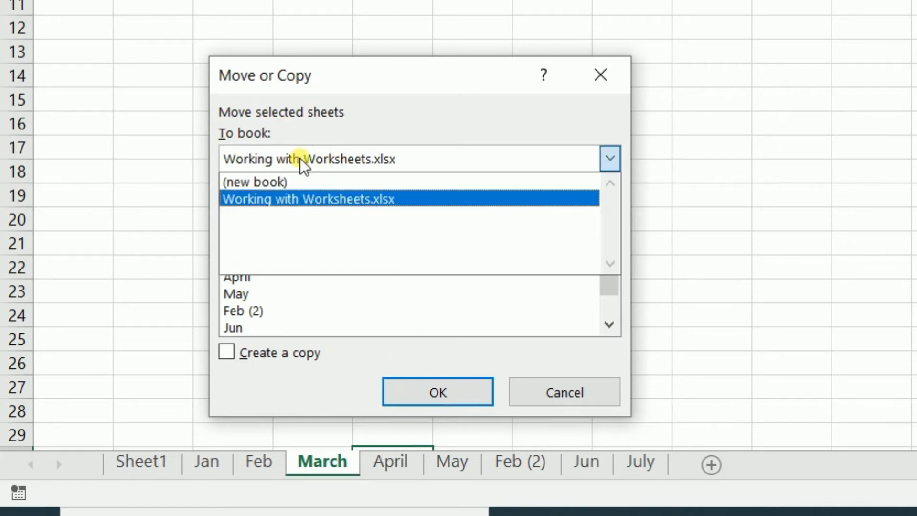
{"action": "left_click", "coordinate": [274, 182]}
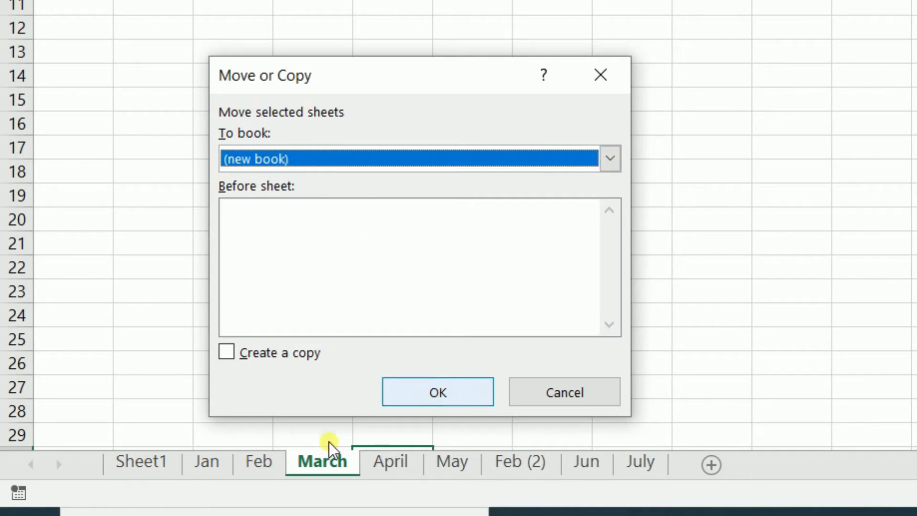
{"action": "left_click", "coordinate": [430, 391]}
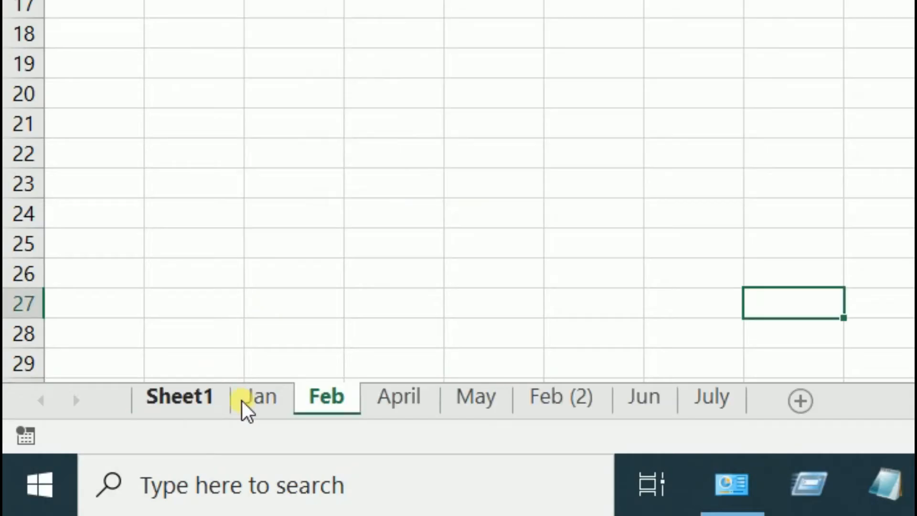
- Check the Jan, Feb and April worksheets in the original workbook around March's former place
{"action": "left_click", "coordinate": [268, 405]}
{"action": "left_click", "coordinate": [340, 403]}
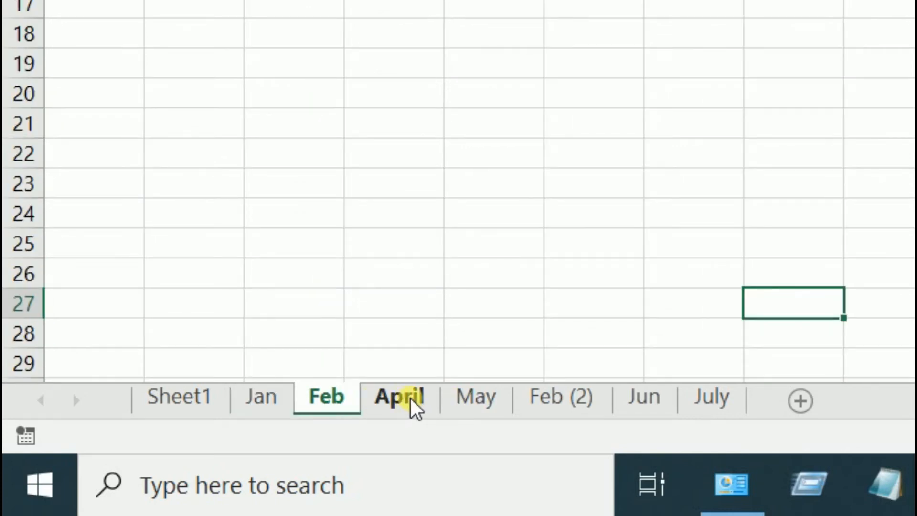
{"action": "left_click", "coordinate": [394, 402]}
{"action": "left_click", "coordinate": [328, 409]}
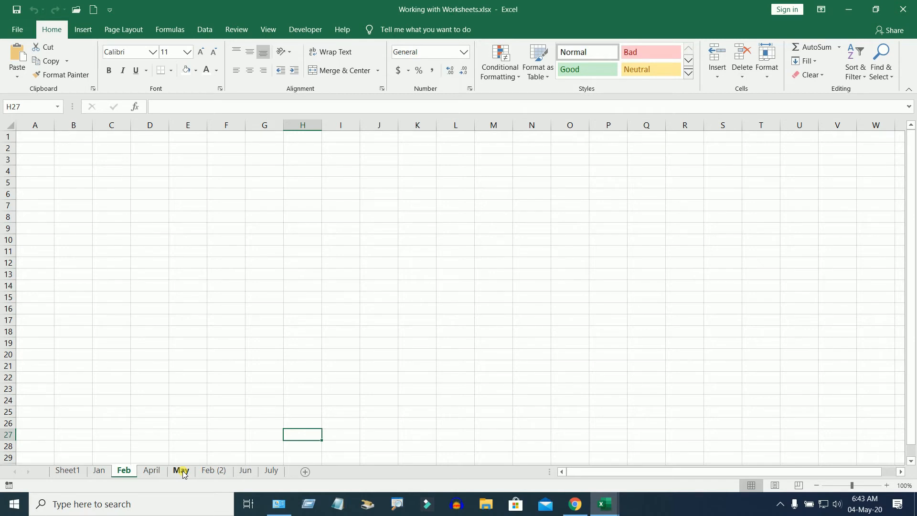
- Move the May worksheet before the July worksheet within the same workbook
{"action": "left_click", "coordinate": [182, 471]}
{"action": "right_click", "coordinate": [184, 471]}
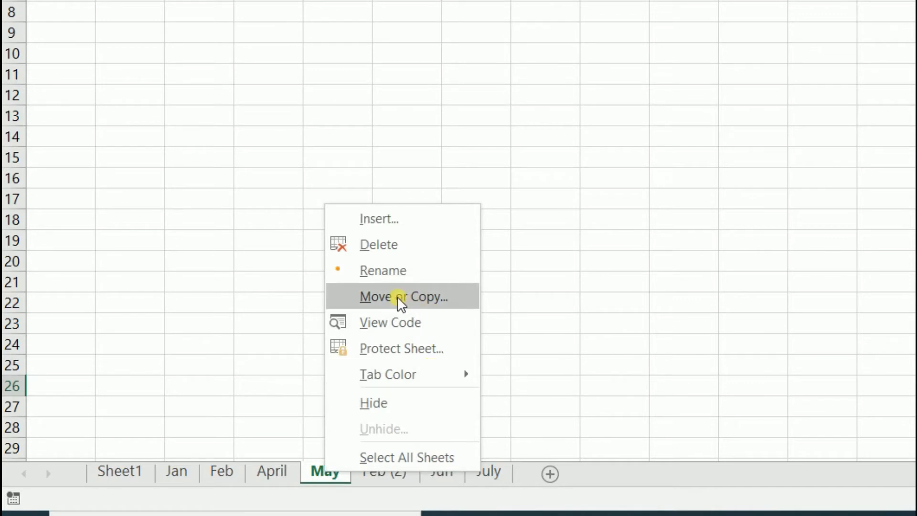
{"action": "left_click", "coordinate": [401, 297]}
{"action": "left_click_drag", "start_coordinate": [380, 144], "coordinate": [428, 116]}
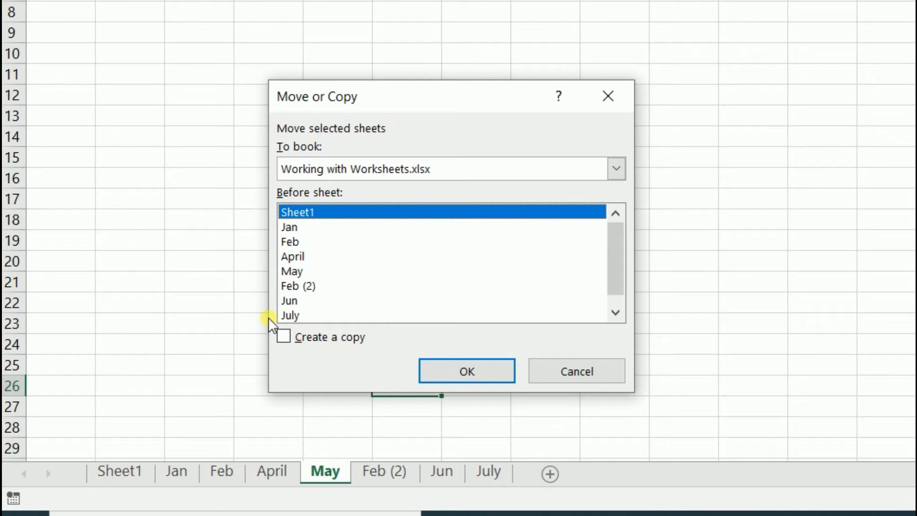
{"action": "left_click_drag", "start_coordinate": [364, 104], "coordinate": [365, 57]}
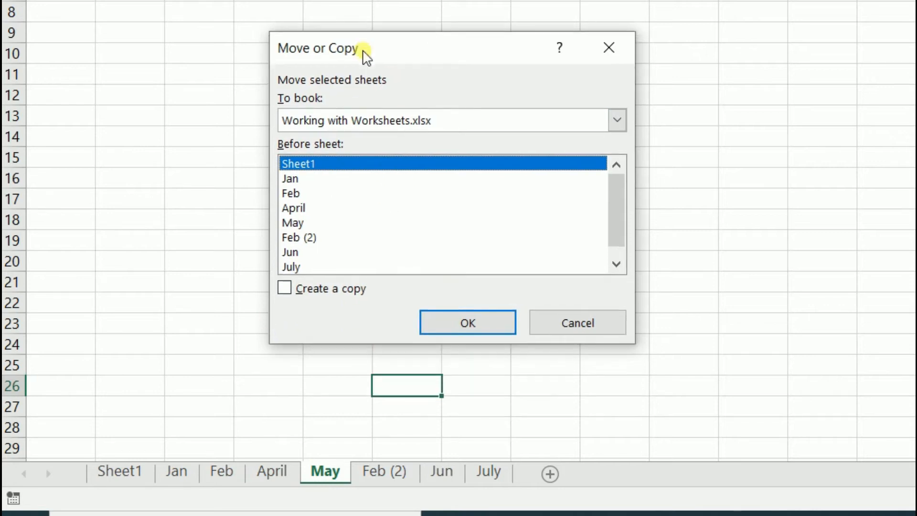
{"action": "left_click_drag", "start_coordinate": [617, 214], "coordinate": [618, 223]}
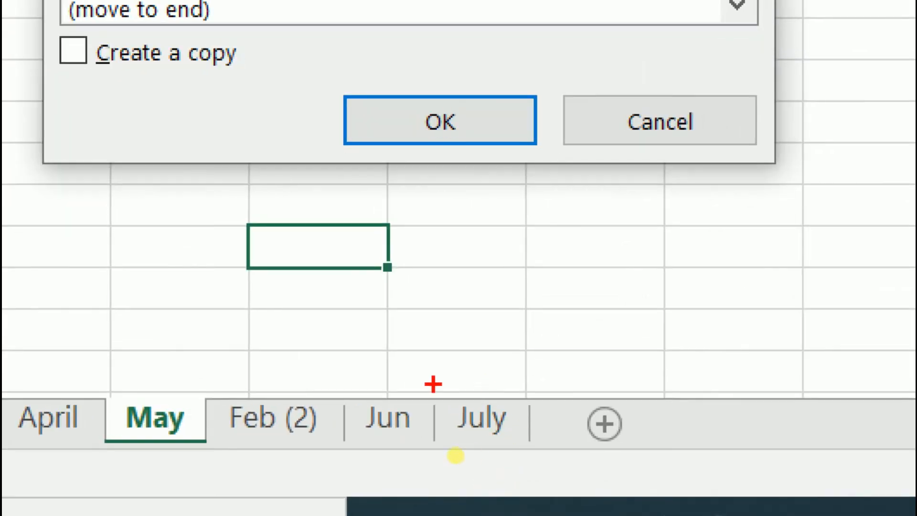
{"action": "left_click_drag", "start_coordinate": [460, 483], "coordinate": [512, 486]}
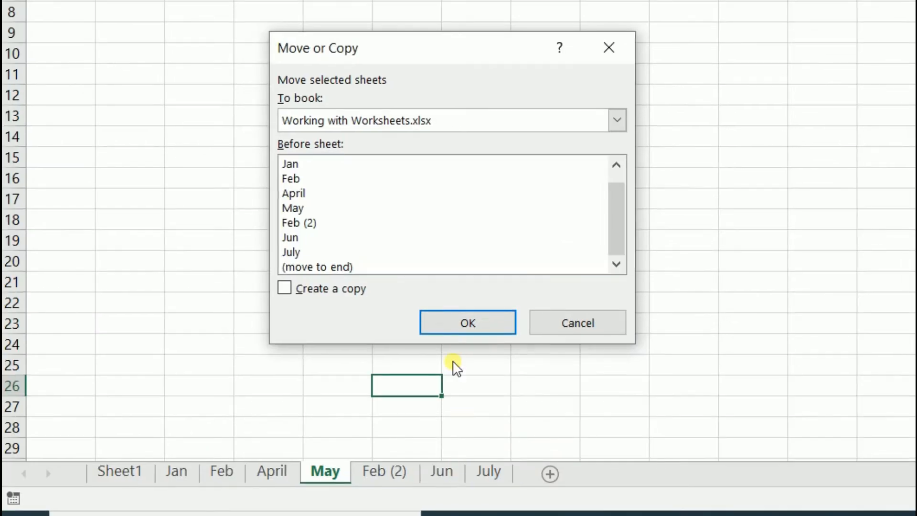
{"action": "left_click", "coordinate": [292, 253]}
{"action": "left_click", "coordinate": [475, 325]}
- Reorder the May worksheet directly in the sheet row, placing it between April and Feb (2)
{"action": "left_click_drag", "start_coordinate": [441, 470], "coordinate": [299, 472]}
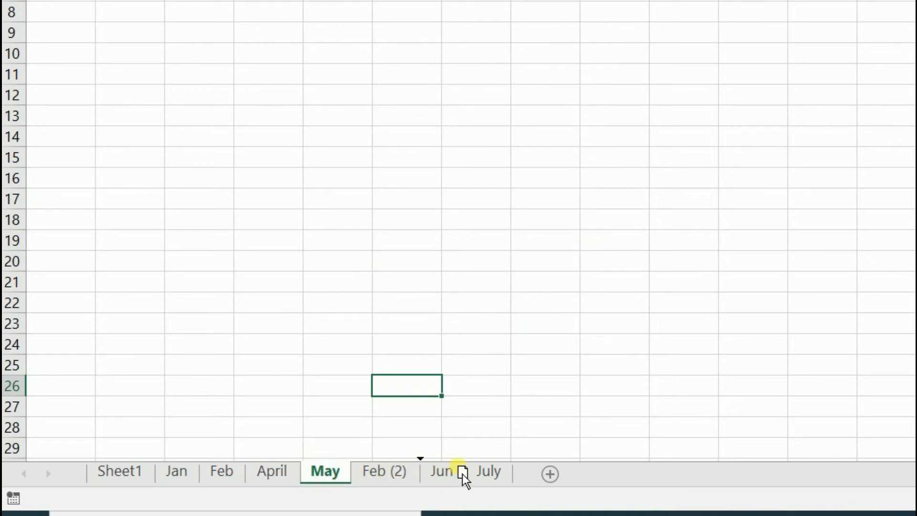
{"action": "left_click_drag", "start_coordinate": [473, 466], "coordinate": [470, 470]}
{"action": "left_click", "coordinate": [391, 473], "text": "ctrl"}
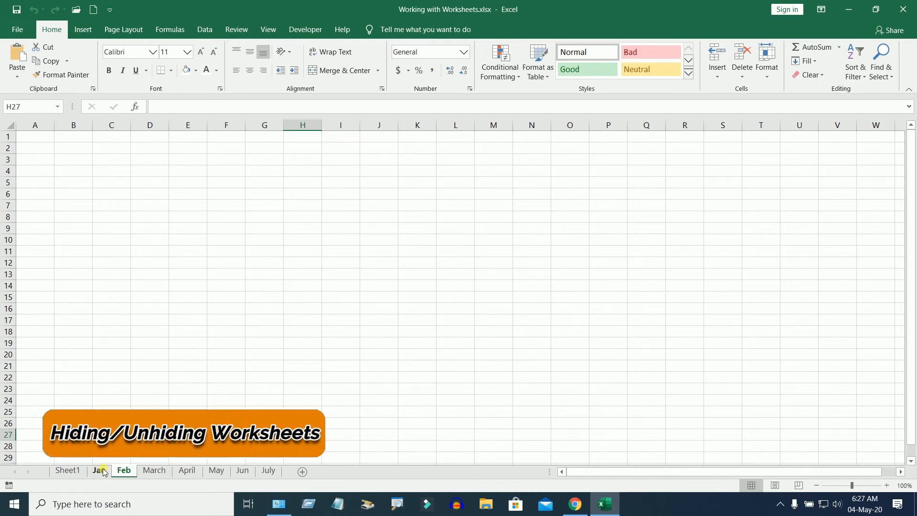
- Hide the March worksheet from the workbook's sheet row
{"action": "left_click", "coordinate": [103, 472]}
{"action": "left_click", "coordinate": [126, 471]}
{"action": "left_click", "coordinate": [154, 470]}
{"action": "left_click", "coordinate": [187, 470]}
{"action": "left_click", "coordinate": [210, 471]}
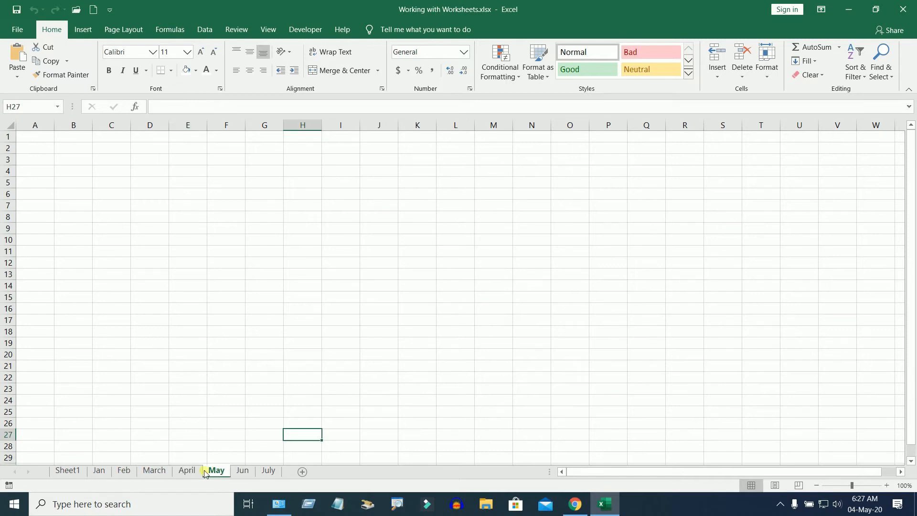
{"action": "left_click", "coordinate": [156, 471]}
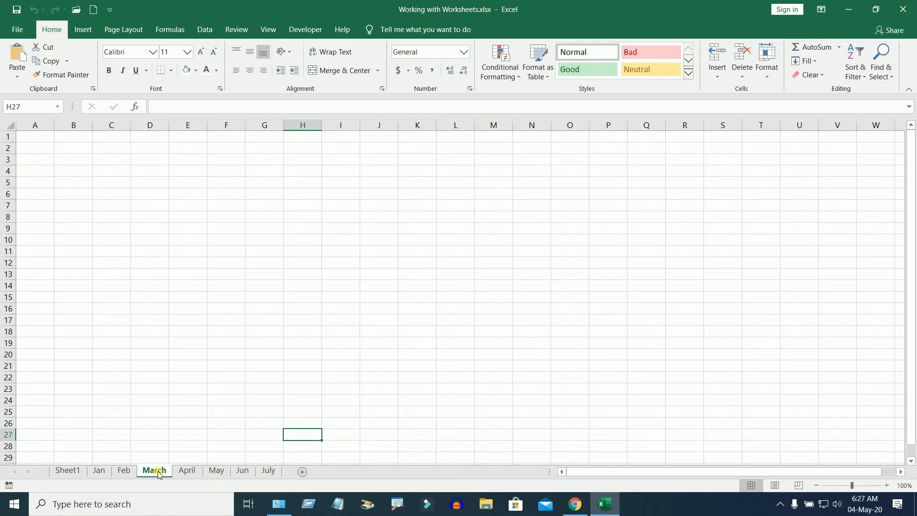
{"action": "right_click", "coordinate": [153, 472]}
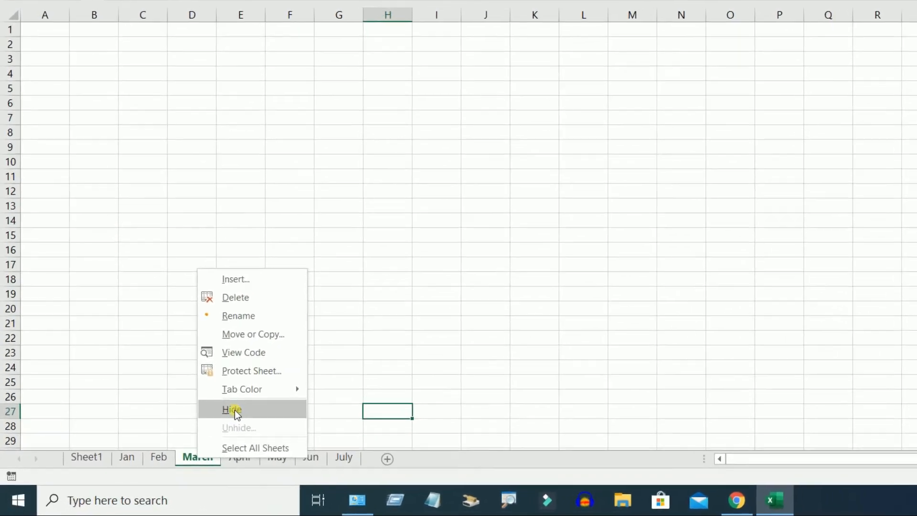
{"action": "left_click", "coordinate": [234, 410]}
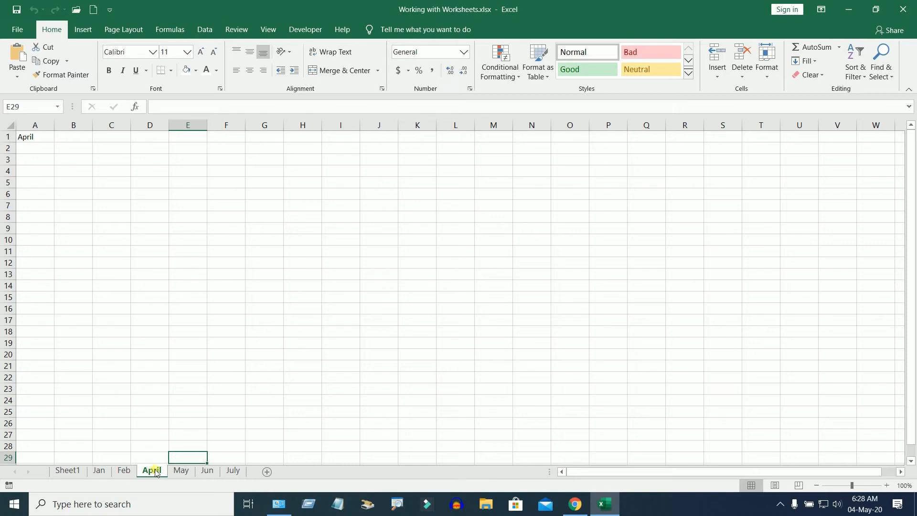
- Hide the Jun worksheet as well
{"action": "left_click", "coordinate": [205, 472]}
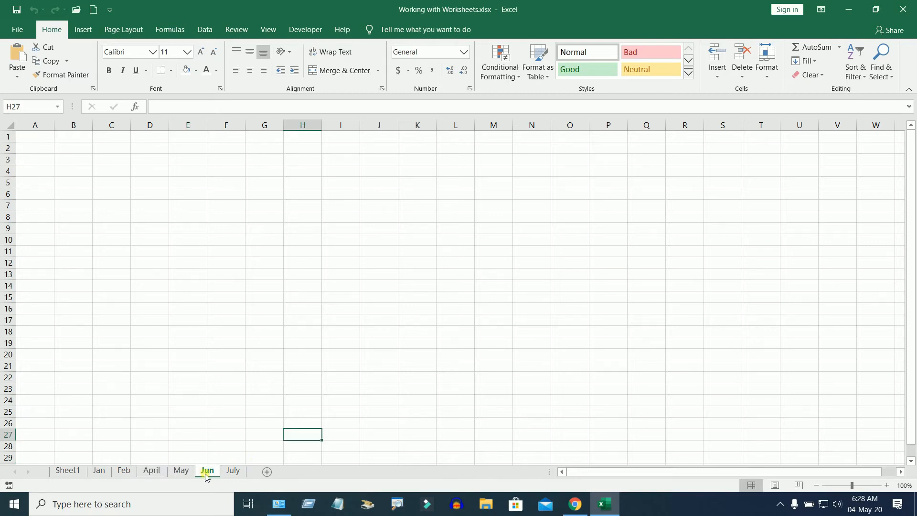
{"action": "right_click", "coordinate": [205, 472]}
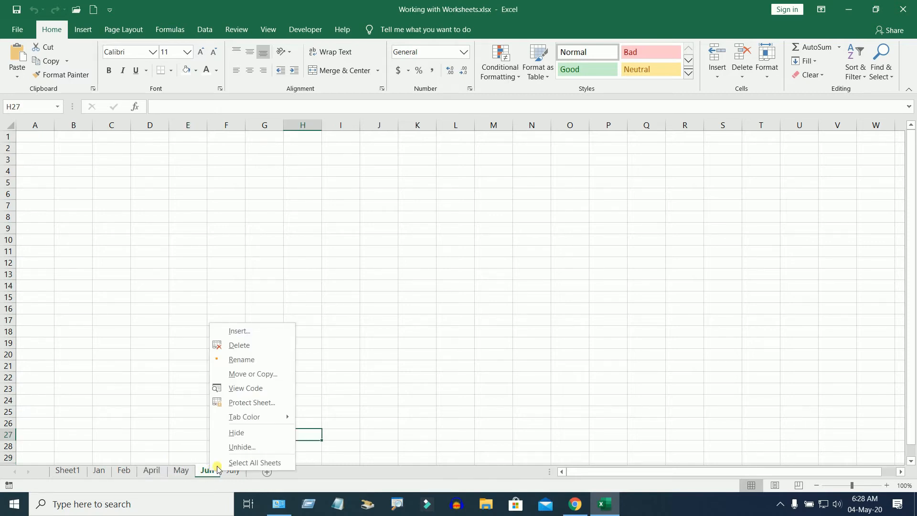
{"action": "left_click", "coordinate": [252, 434]}
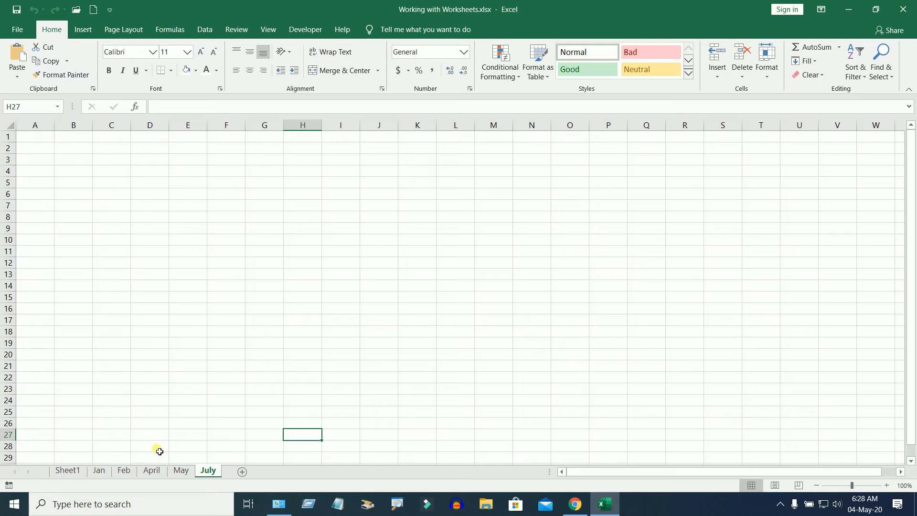
- Unhide the March worksheet, choosing it from the list of hidden sheets
{"action": "right_click", "coordinate": [209, 473]}
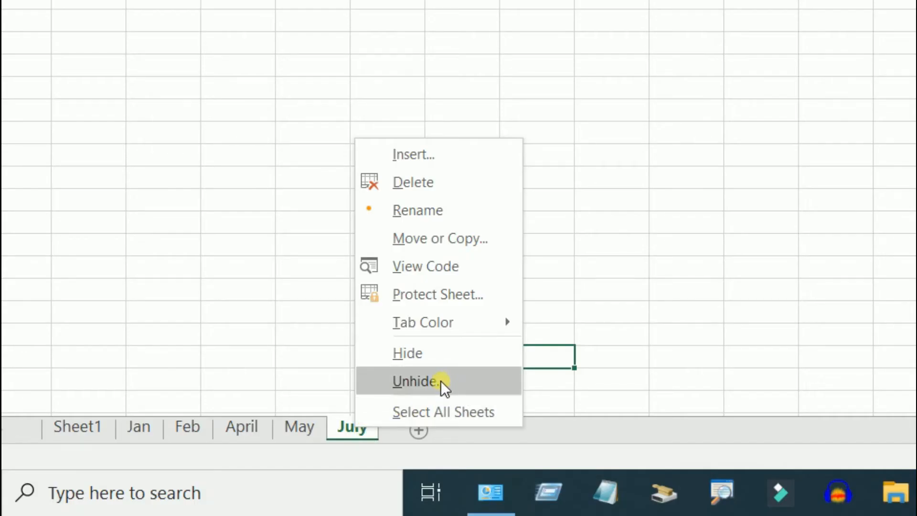
{"action": "left_click", "coordinate": [439, 386]}
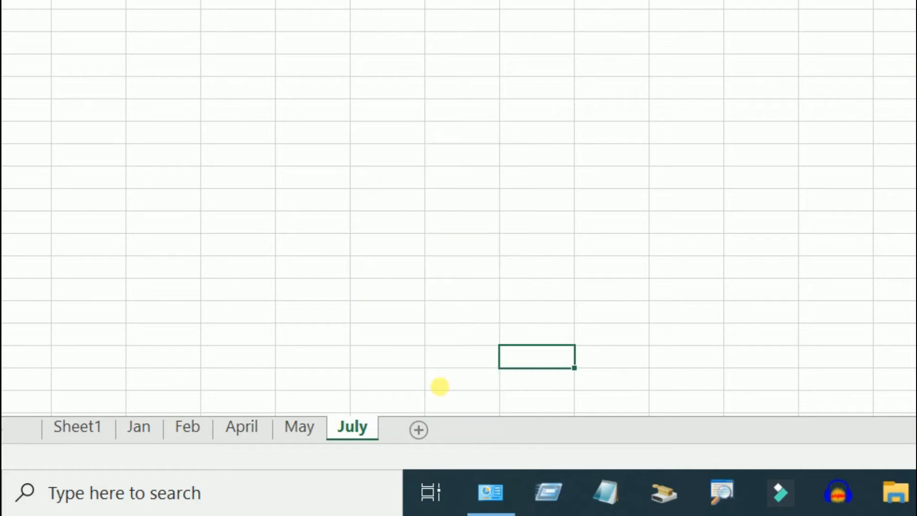
{"action": "left_click_drag", "start_coordinate": [308, 248], "coordinate": [335, 165]}
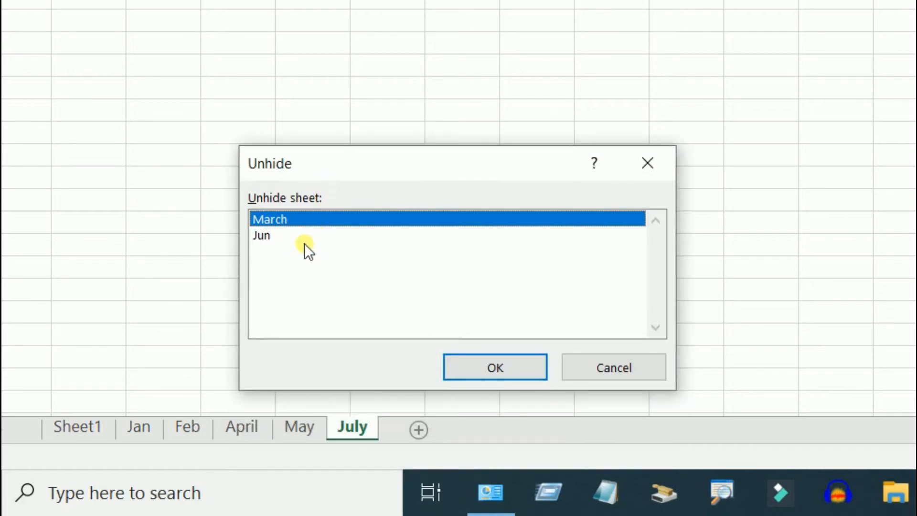
{"action": "left_click", "coordinate": [276, 236]}
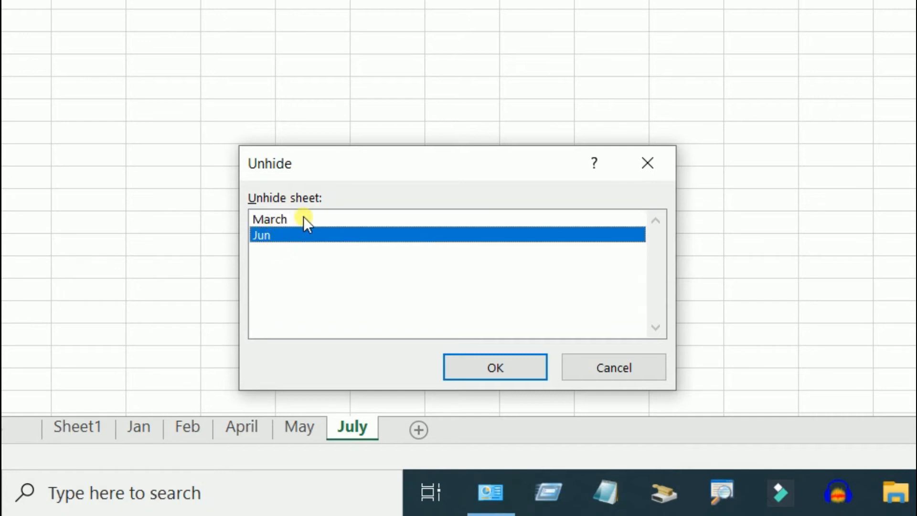
{"action": "left_click", "coordinate": [270, 220]}
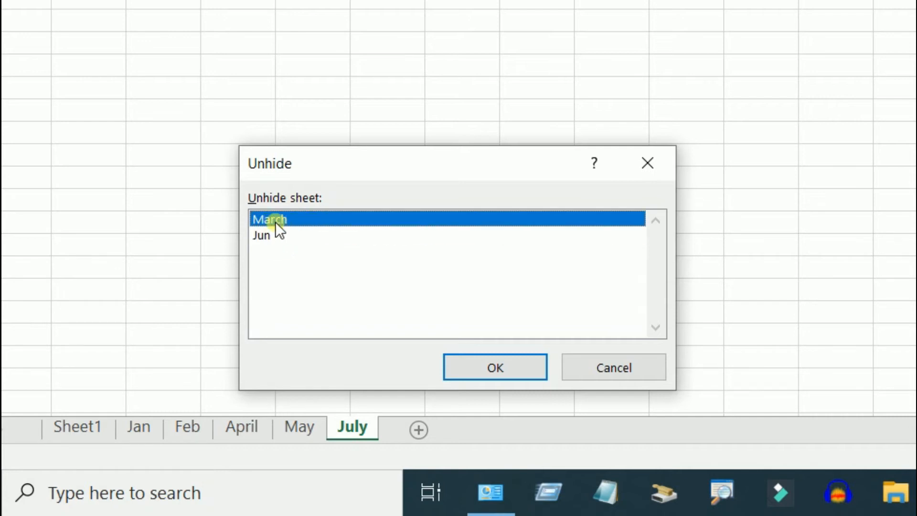
{"action": "left_click", "coordinate": [514, 368]}
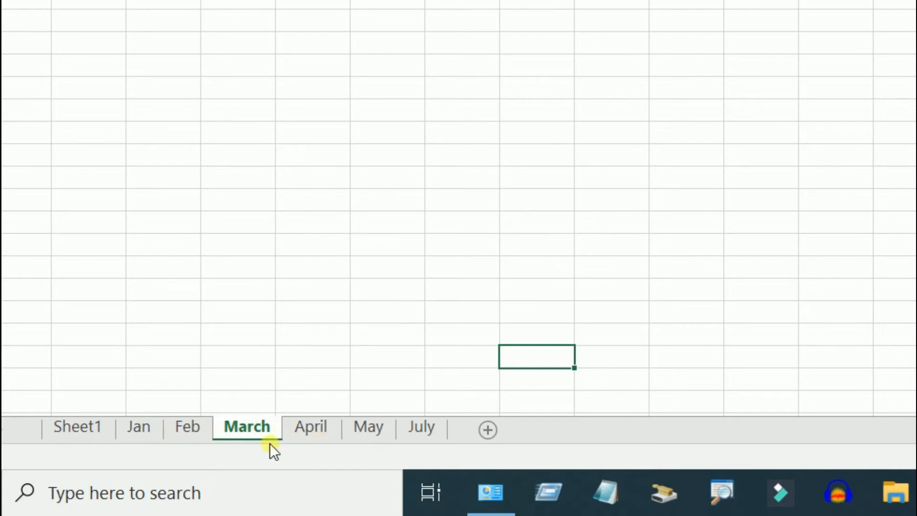
- Unhide the remaining hidden worksheet, Jun
{"action": "right_click", "coordinate": [256, 427]}
{"action": "left_click", "coordinate": [320, 386]}
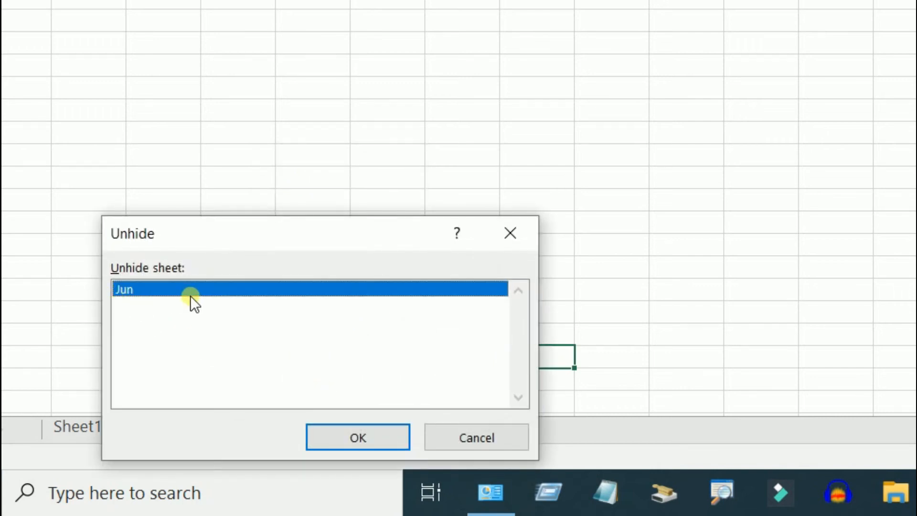
{"action": "left_click", "coordinate": [374, 438]}
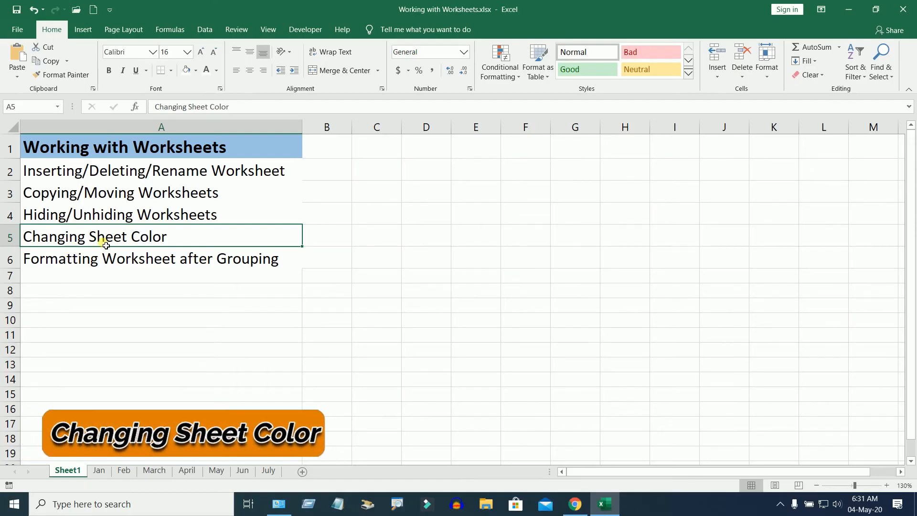
- Set the Jan worksheet's tab color to the standard red
{"action": "left_click", "coordinate": [104, 472]}
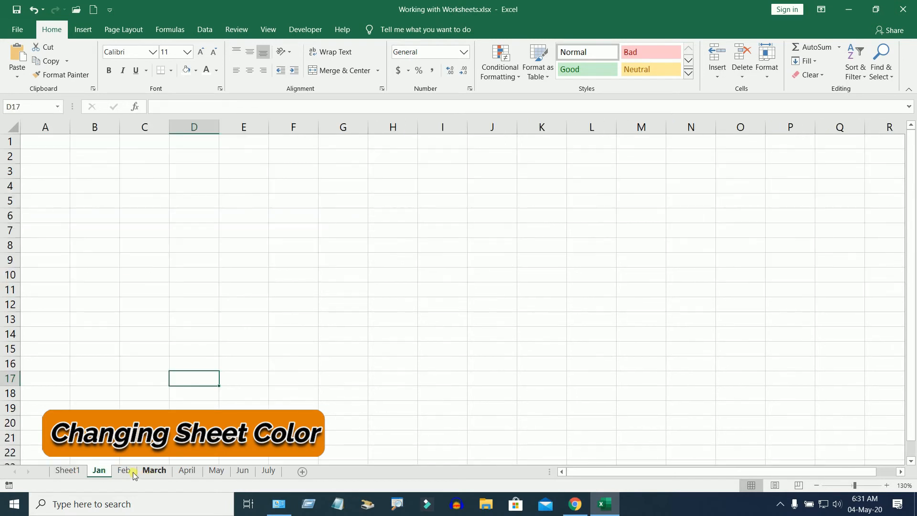
{"action": "left_click", "coordinate": [125, 471]}
{"action": "left_click", "coordinate": [158, 472]}
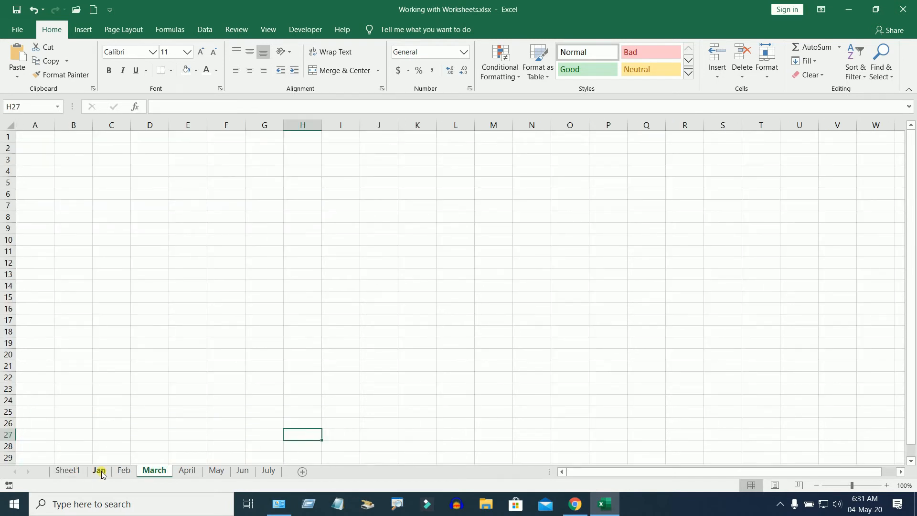
{"action": "left_click", "coordinate": [120, 412]}
{"action": "left_click", "coordinate": [99, 471]}
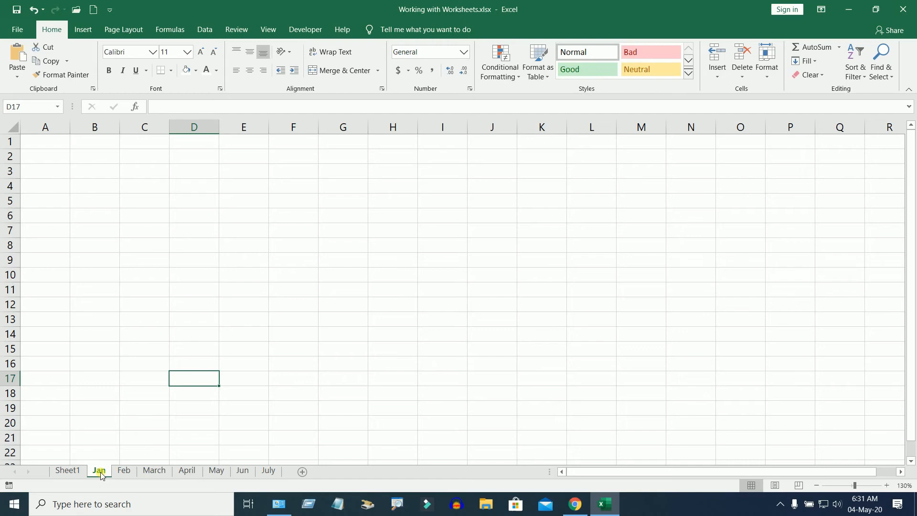
{"action": "right_click", "coordinate": [100, 471]}
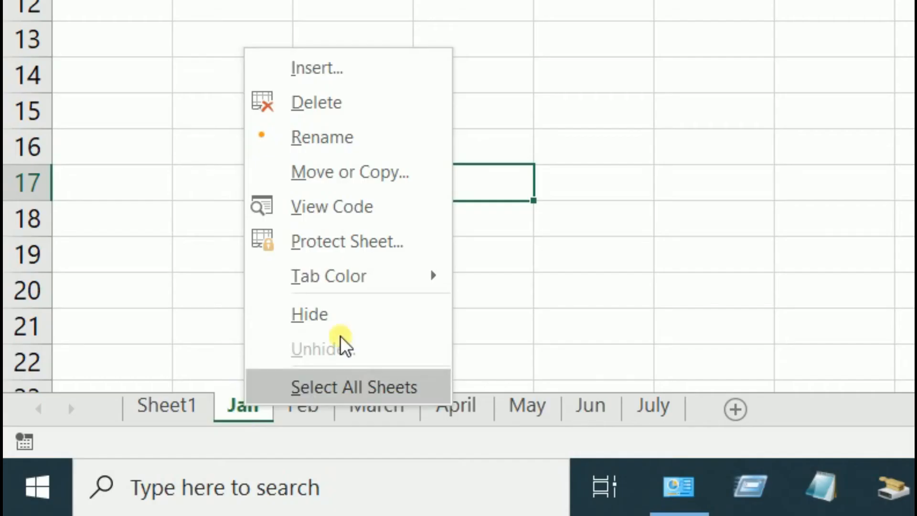
{"action": "mouse_move", "coordinate": [136, 420]}
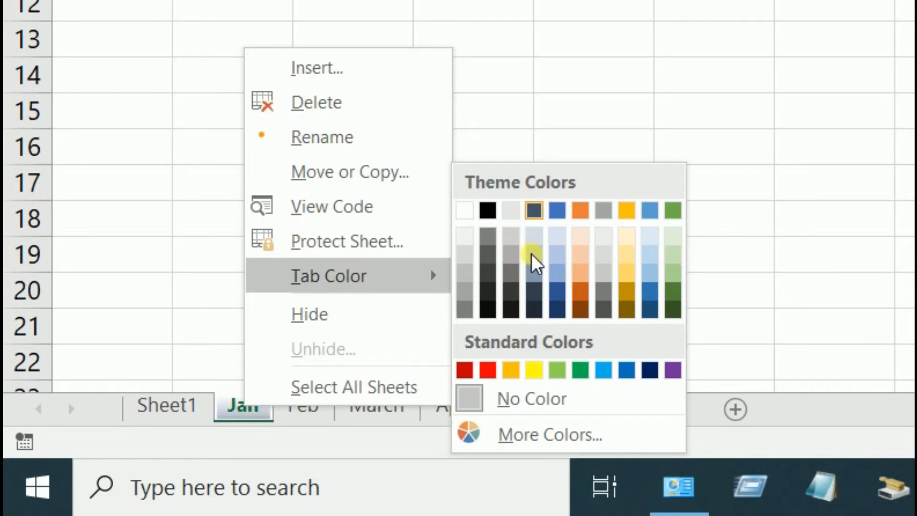
{"action": "left_click", "coordinate": [487, 370]}
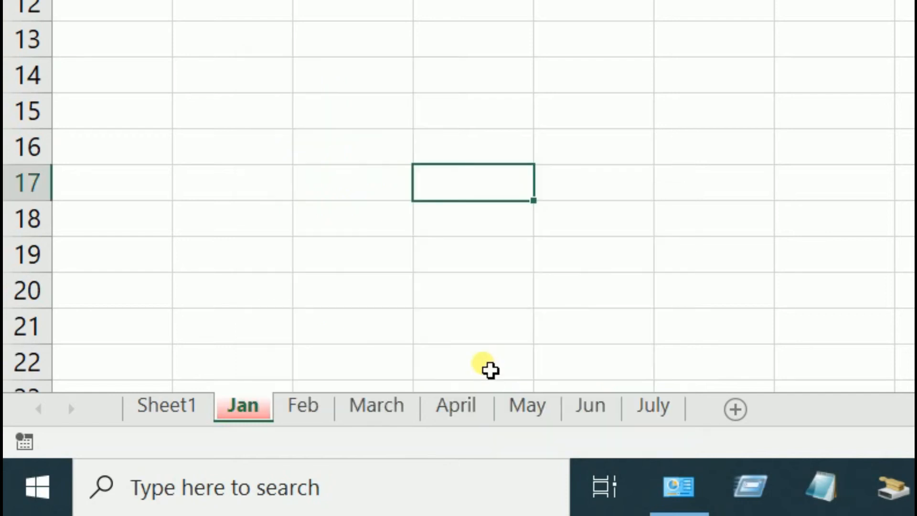
{"action": "left_click", "coordinate": [267, 291]}
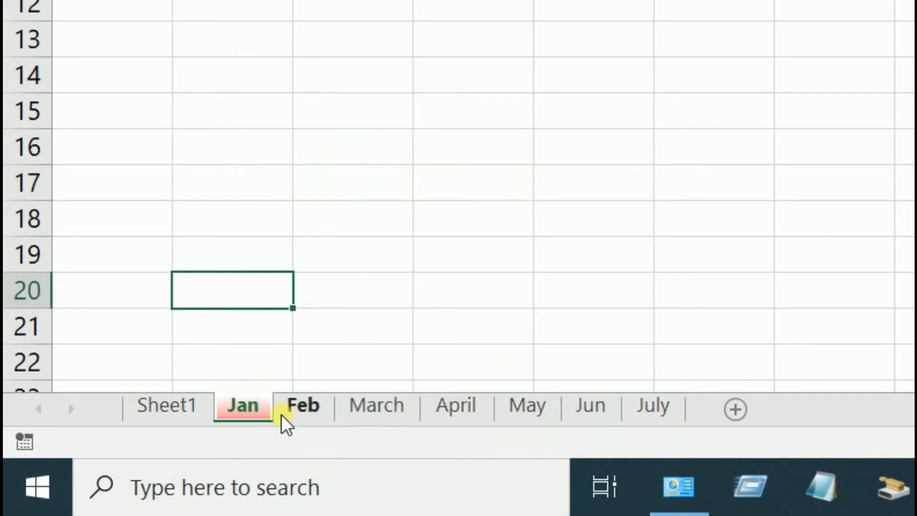
- Set the Feb worksheet's tab color to the standard Orange
{"action": "left_click", "coordinate": [315, 414]}
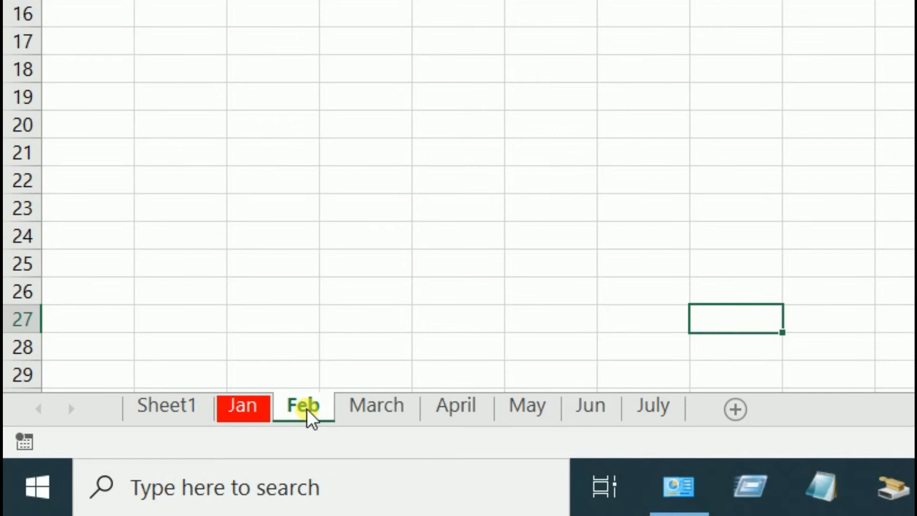
{"action": "right_click", "coordinate": [303, 409]}
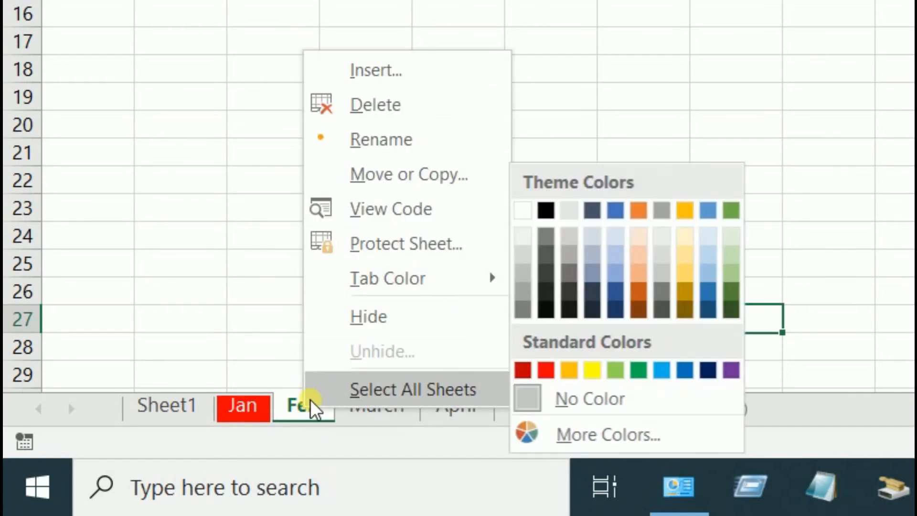
{"action": "mouse_move", "coordinate": [419, 281]}
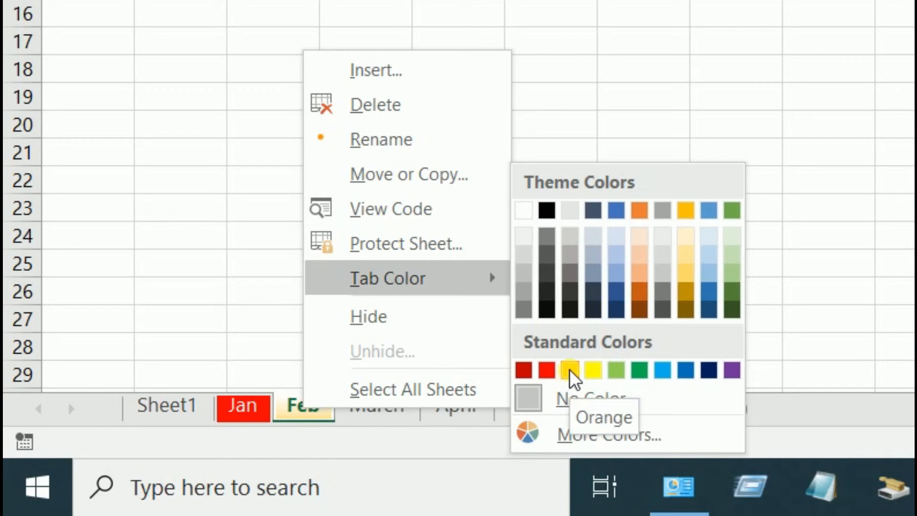
{"action": "left_click", "coordinate": [570, 371]}
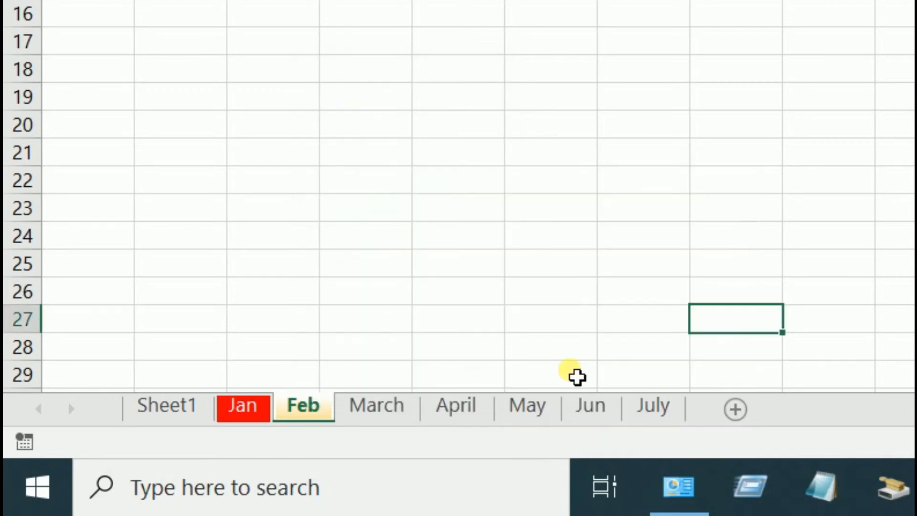
- Set the March worksheet's tab color to the standard green
{"action": "left_click", "coordinate": [386, 411]}
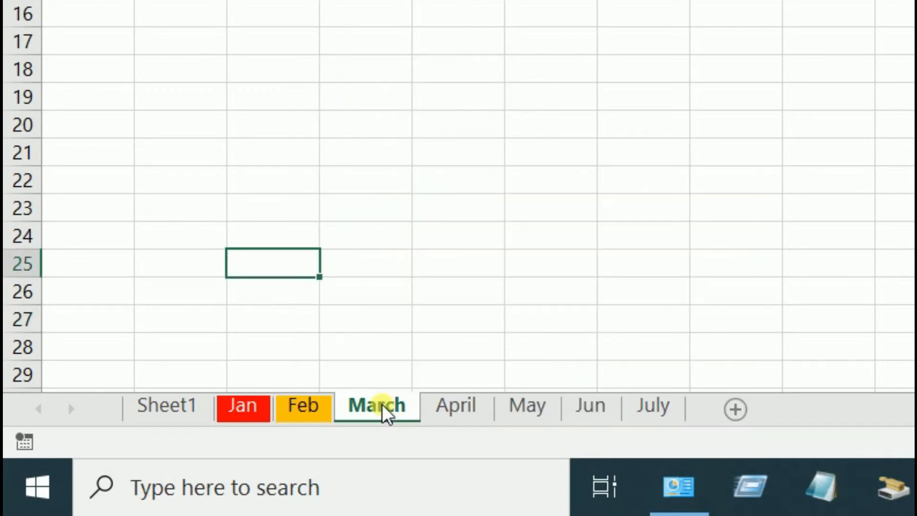
{"action": "right_click", "coordinate": [386, 411]}
{"action": "mouse_move", "coordinate": [497, 288]}
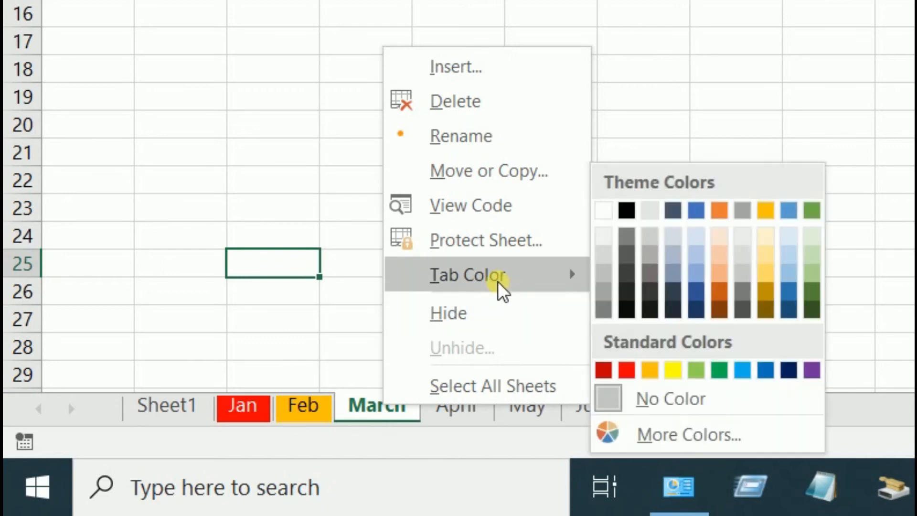
{"action": "left_click", "coordinate": [719, 373]}
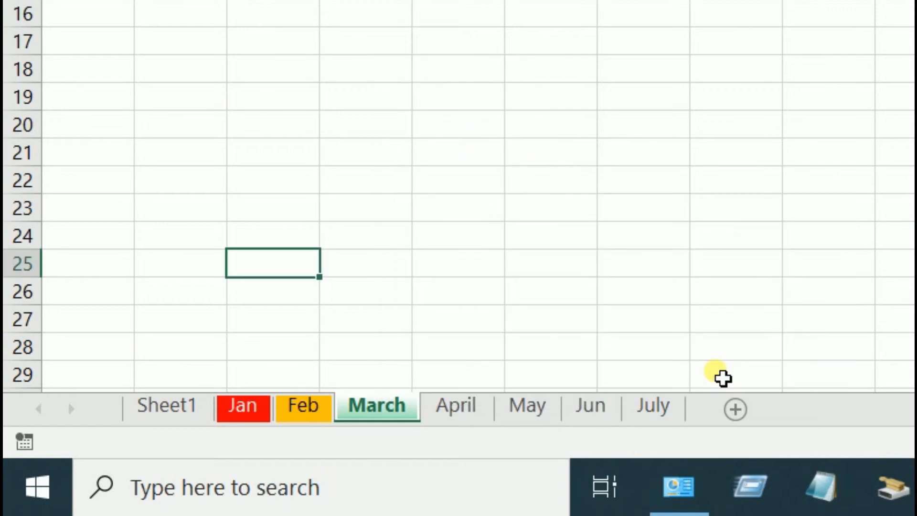
- Open the tab color choices for the April worksheet
{"action": "left_click", "coordinate": [471, 411]}
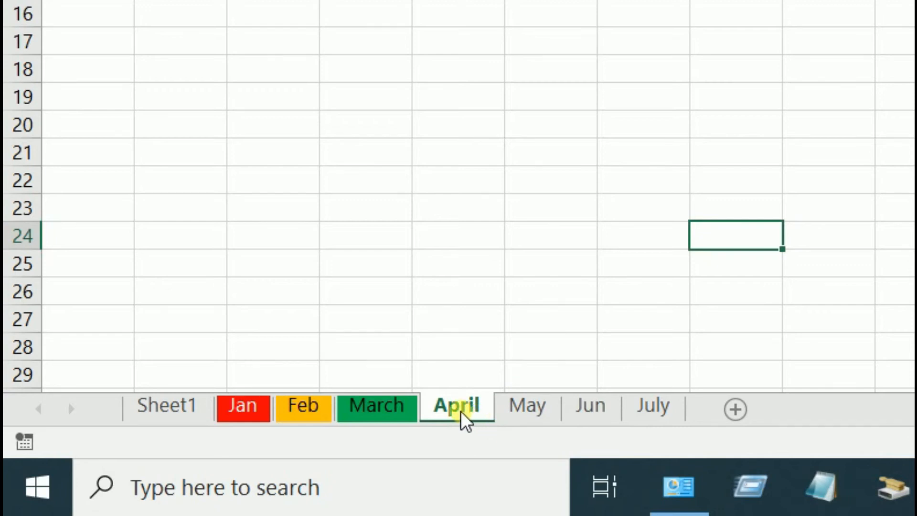
{"action": "right_click", "coordinate": [462, 417]}
{"action": "mouse_move", "coordinate": [577, 292]}
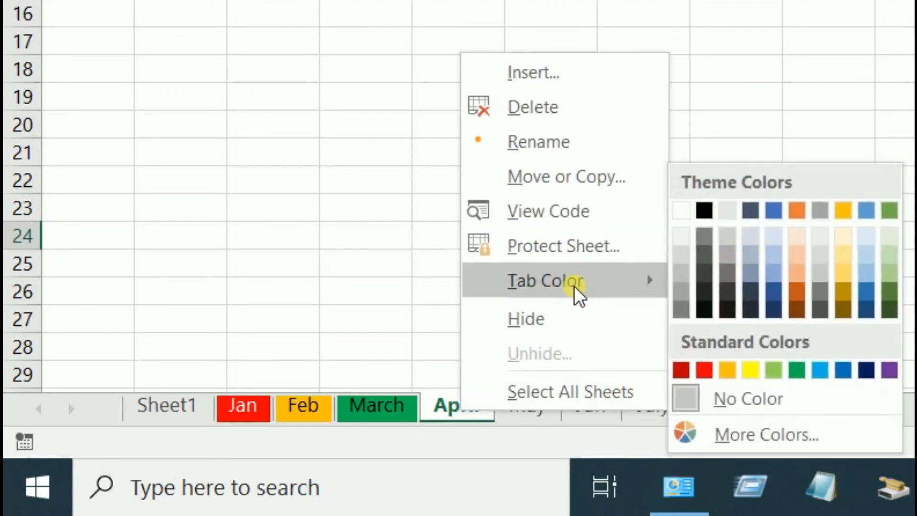
{"action": "left_click", "coordinate": [816, 11]}
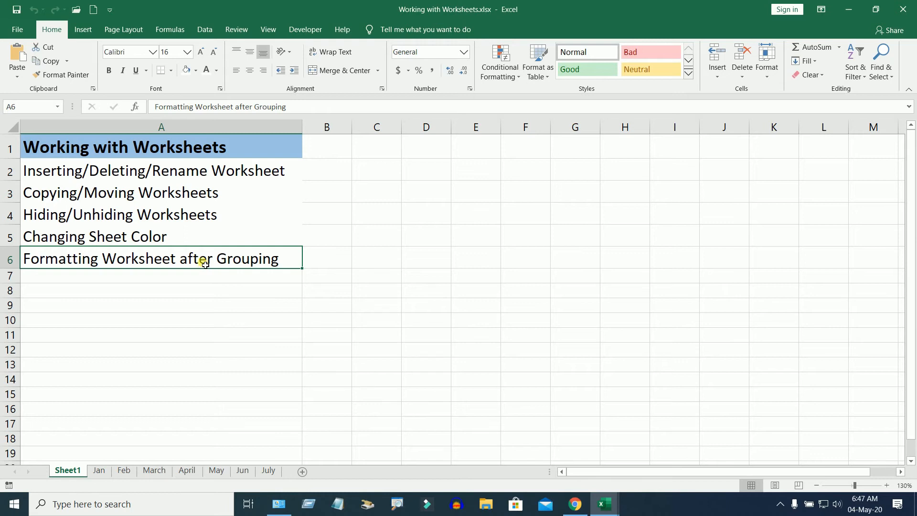
- Look through the monthly worksheets from Jan to July one by one, including Jan's full sheet area
{"action": "left_click", "coordinate": [99, 470]}
{"action": "left_click", "coordinate": [124, 470]}
{"action": "left_click", "coordinate": [164, 470]}
{"action": "left_click", "coordinate": [187, 470]}
{"action": "left_click", "coordinate": [216, 470]}
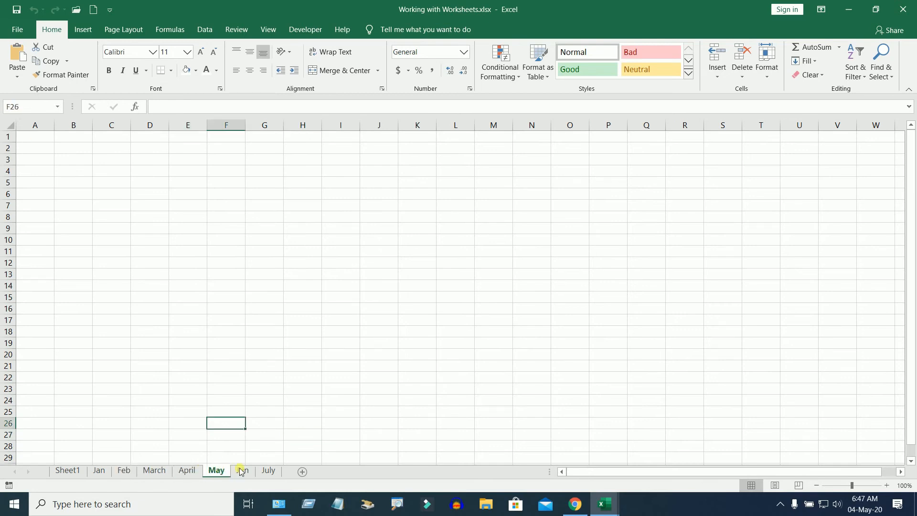
{"action": "left_click", "coordinate": [268, 471]}
{"action": "left_click", "coordinate": [240, 470]}
{"action": "left_click", "coordinate": [99, 470]}
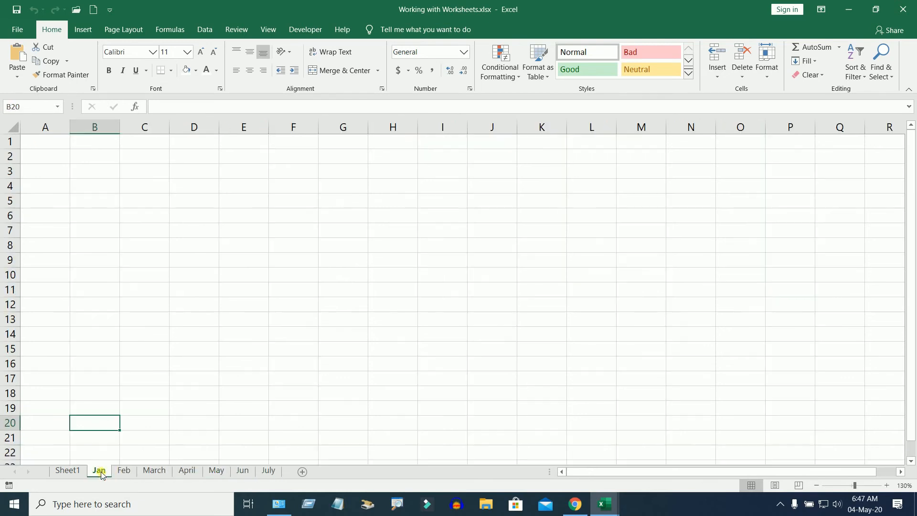
{"action": "left_click", "coordinate": [12, 128]}
{"action": "left_click", "coordinate": [99, 470]}
{"action": "left_click", "coordinate": [125, 470]}
{"action": "left_click", "coordinate": [154, 471]}
{"action": "left_click", "coordinate": [187, 470]}
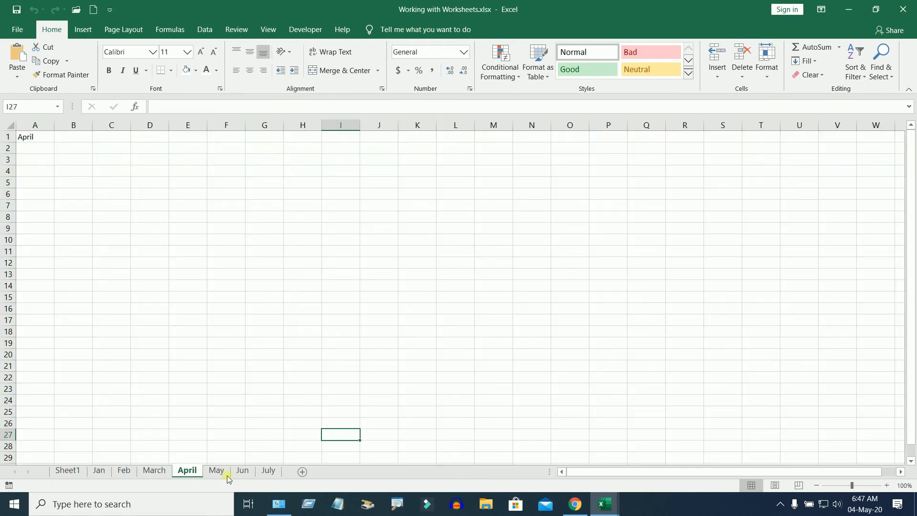
- Go through Sheet1 and the monthly worksheets up to July to review what they contain
{"action": "left_click", "coordinate": [216, 470]}
{"action": "left_click", "coordinate": [268, 470]}
{"action": "left_click", "coordinate": [242, 470]}
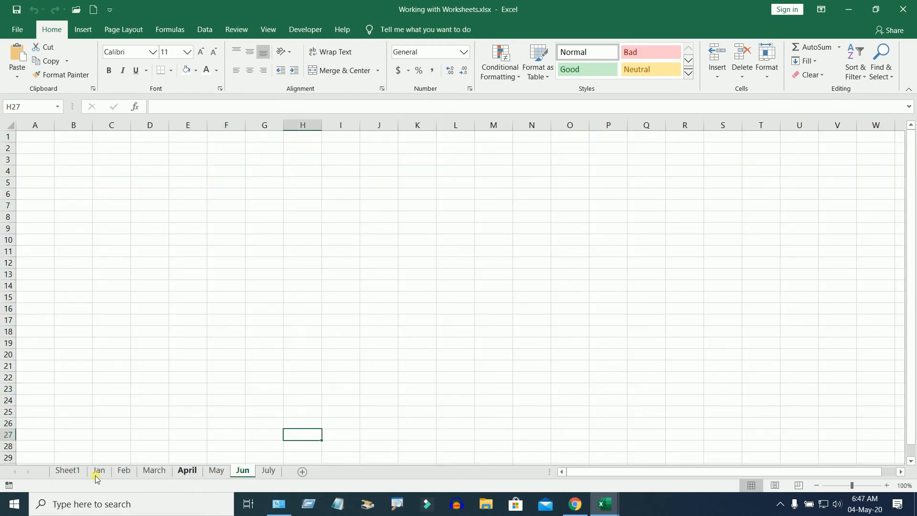
{"action": "left_click", "coordinate": [76, 472]}
{"action": "left_click", "coordinate": [101, 471]}
{"action": "left_click", "coordinate": [125, 471]}
{"action": "left_click", "coordinate": [154, 471]}
{"action": "left_click", "coordinate": [190, 472]}
{"action": "left_click", "coordinate": [217, 470]}
{"action": "left_click", "coordinate": [268, 471]}
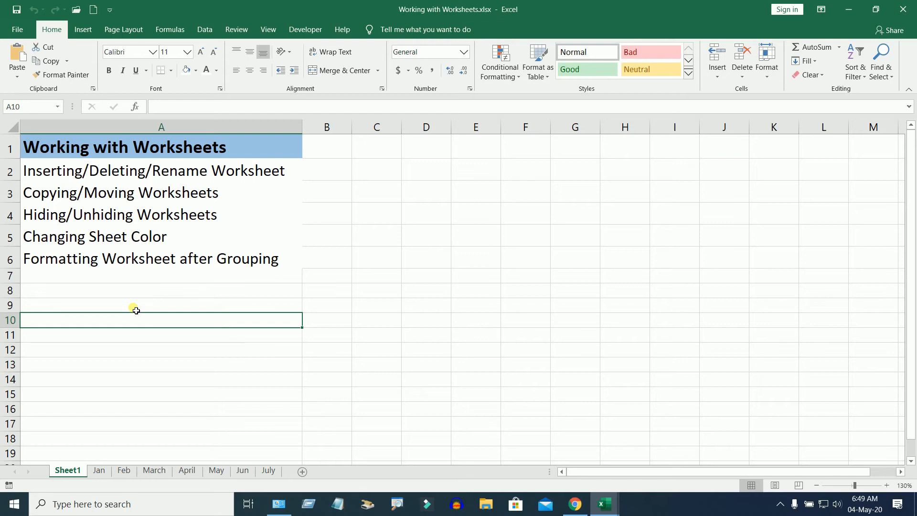
- View the Jan, March and May worksheets in turn
{"action": "left_click", "coordinate": [136, 309]}
{"action": "left_click", "coordinate": [100, 470]}
{"action": "left_click", "coordinate": [154, 471]}
{"action": "left_click", "coordinate": [218, 471]}
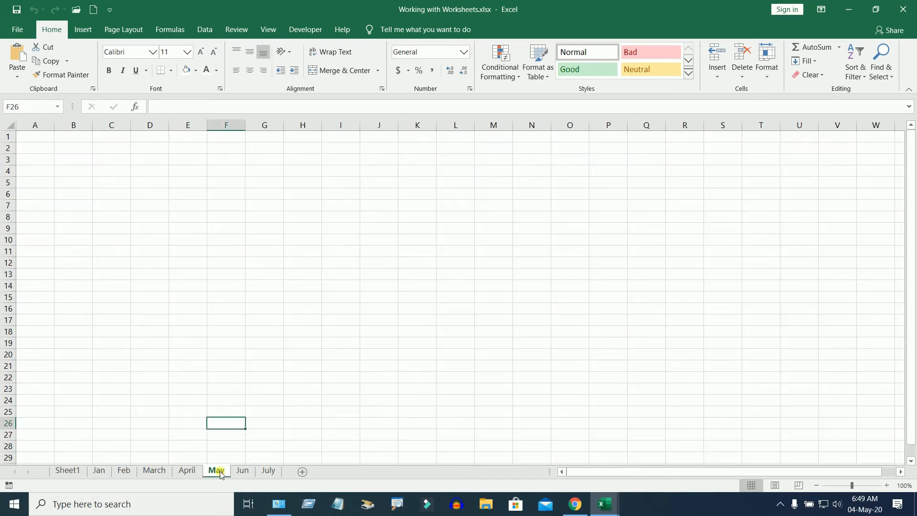
{"action": "left_click", "coordinate": [153, 378]}
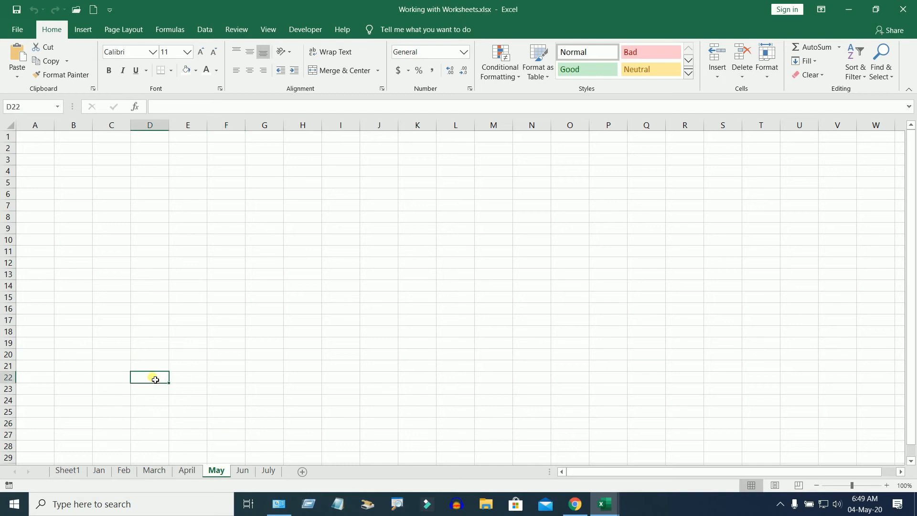
- Group the non-adjacent Jan, March and May worksheets
{"action": "left_click", "coordinate": [101, 470]}
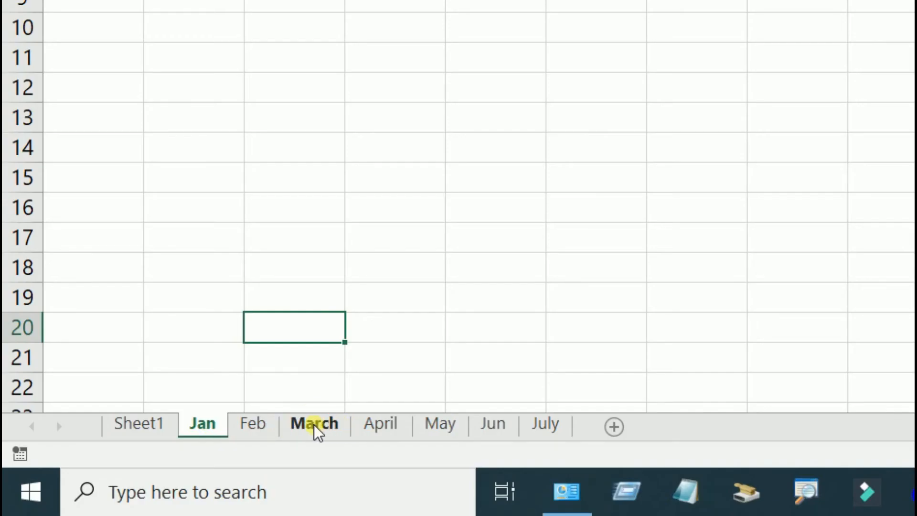
{"action": "left_click", "coordinate": [314, 424], "text": "ctrl"}
{"action": "left_click", "coordinate": [443, 423], "text": "ctrl"}
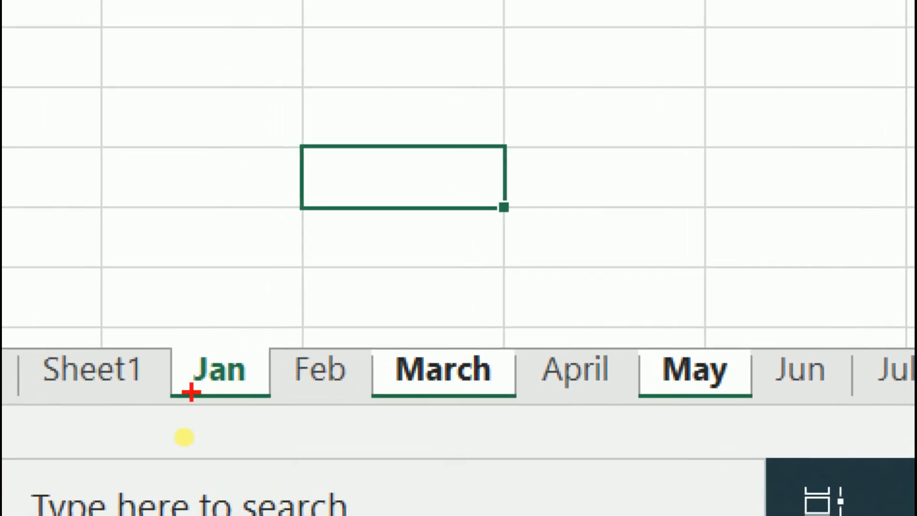
{"action": "left_click_drag", "start_coordinate": [147, 404], "coordinate": [252, 404]}
{"action": "left_click_drag", "start_coordinate": [375, 404], "coordinate": [510, 421]}
{"action": "mouse_move", "coordinate": [674, 394]}
{"action": "left_mouse_down"}
{"action": "mouse_move", "coordinate": [624, 408]}
{"action": "mouse_move", "coordinate": [719, 408]}
{"action": "left_mouse_up"}
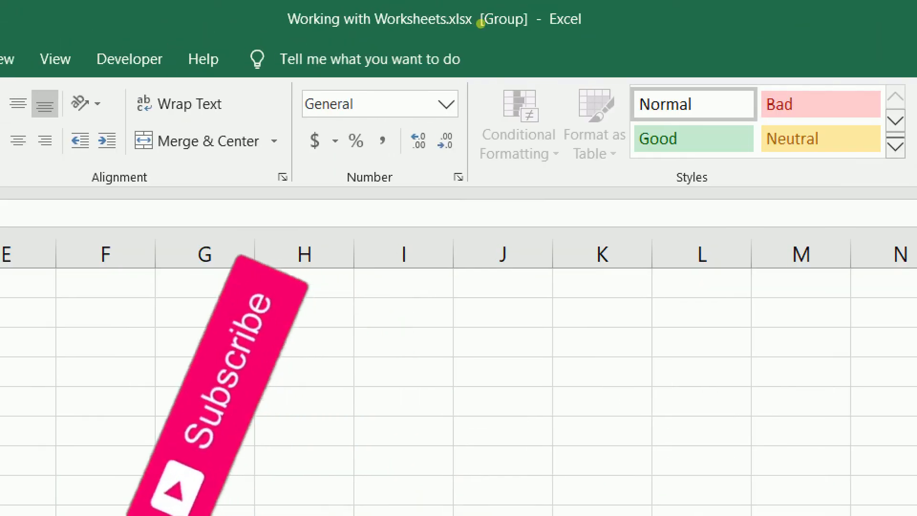
{"action": "left_click", "coordinate": [480, 24]}
{"action": "mouse_move", "coordinate": [477, 26]}
{"action": "left_mouse_down"}
{"action": "mouse_move", "coordinate": [496, 29]}
{"action": "mouse_move", "coordinate": [509, 1]}
{"action": "mouse_move", "coordinate": [463, 24]}
{"action": "mouse_move", "coordinate": [491, 35]}
{"action": "left_mouse_up"}
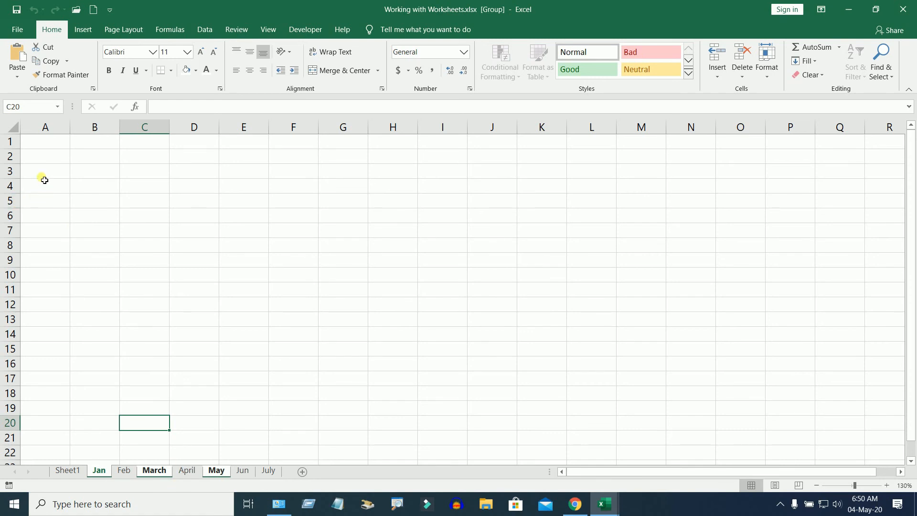
- Fill cells A4:A16 with the standard Red on the grouped Jan, March and May worksheets
{"action": "left_click_drag", "start_coordinate": [44, 183], "coordinate": [66, 366]}
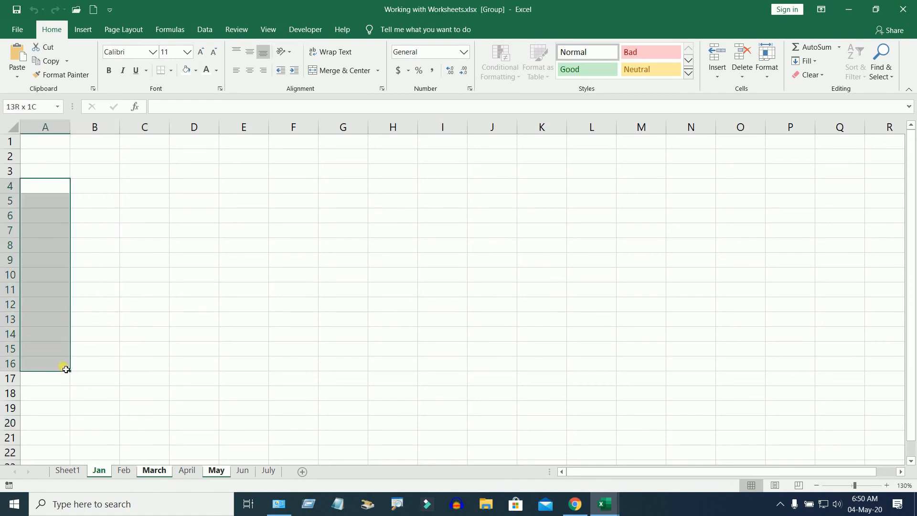
{"action": "left_click", "coordinate": [195, 70]}
{"action": "left_click", "coordinate": [193, 164]}
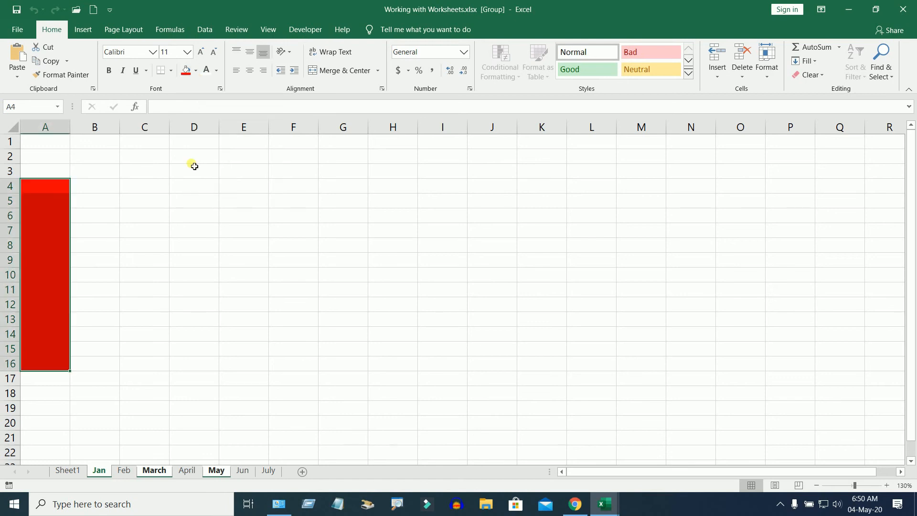
{"action": "left_click", "coordinate": [161, 289]}
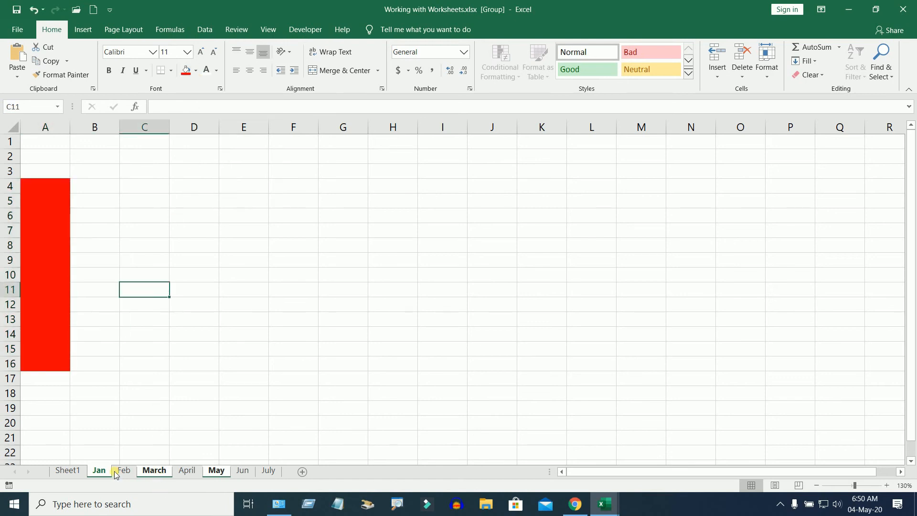
{"action": "left_click", "coordinate": [30, 215]}
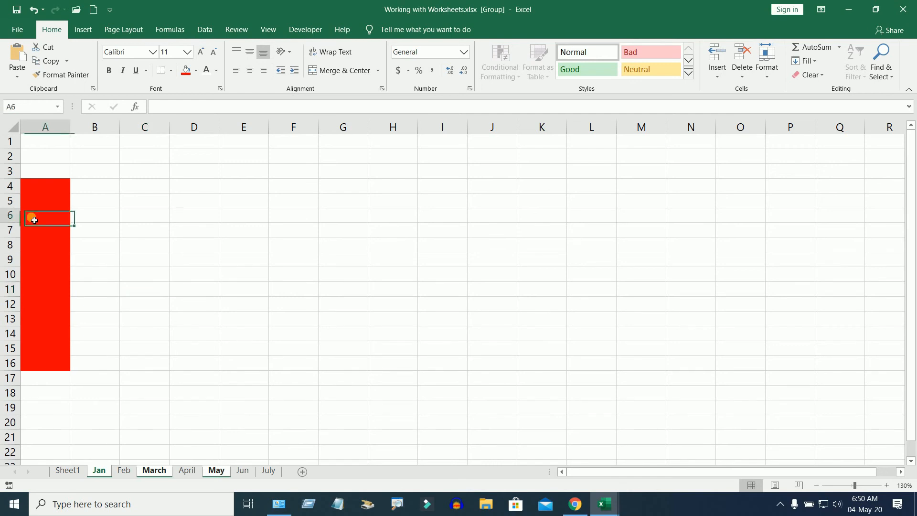
{"action": "left_click", "coordinate": [155, 334]}
- Ungroup the worksheets and inspect the column A cells on the May and March sheets
{"action": "left_click", "coordinate": [243, 470]}
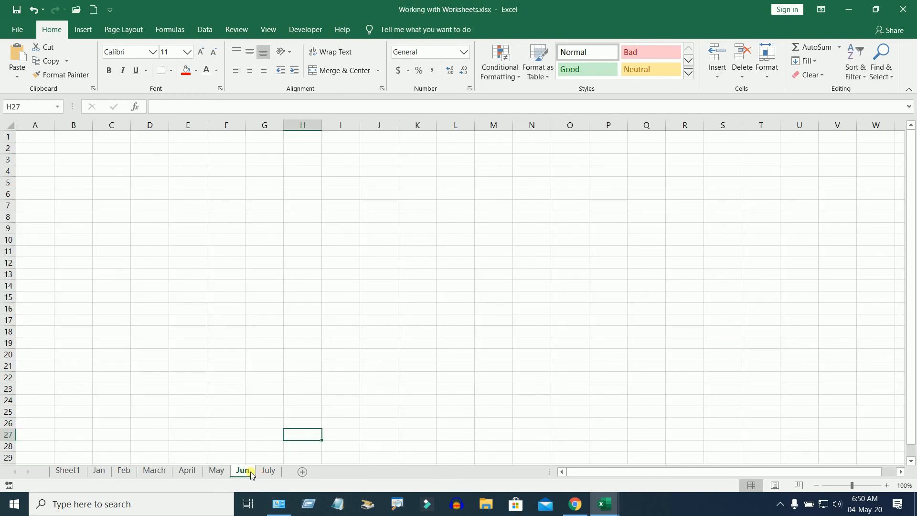
{"action": "left_click", "coordinate": [217, 470]}
{"action": "left_click_drag", "start_coordinate": [38, 184], "coordinate": [50, 312]}
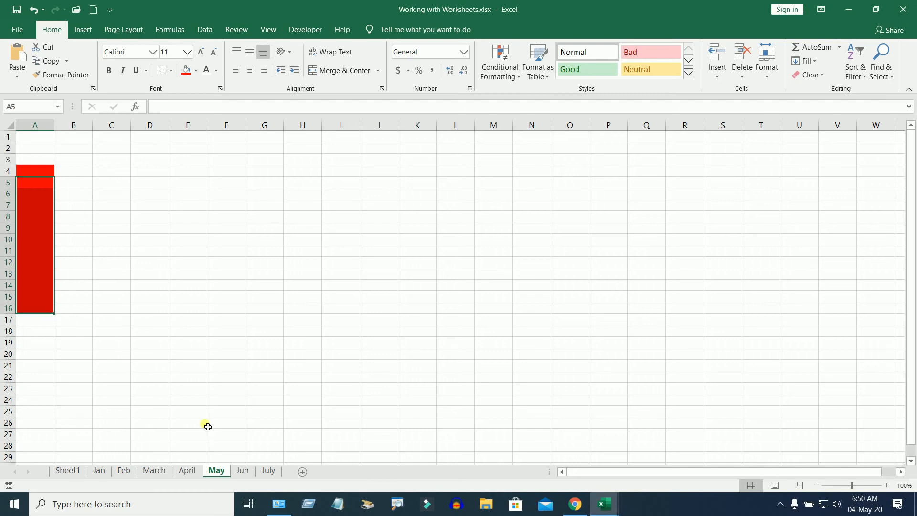
{"action": "left_click", "coordinate": [187, 471]}
{"action": "left_click", "coordinate": [168, 472]}
{"action": "left_click_drag", "start_coordinate": [22, 167], "coordinate": [42, 308]}
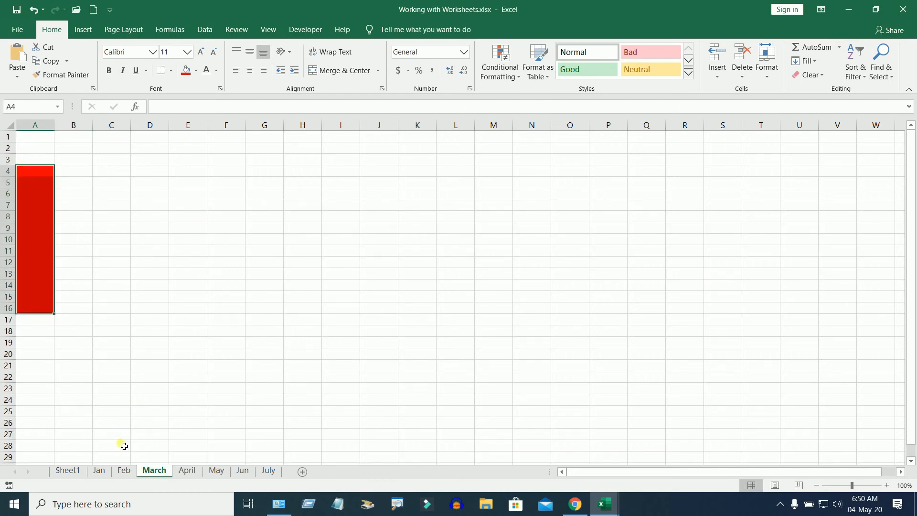
{"action": "left_click", "coordinate": [99, 470]}
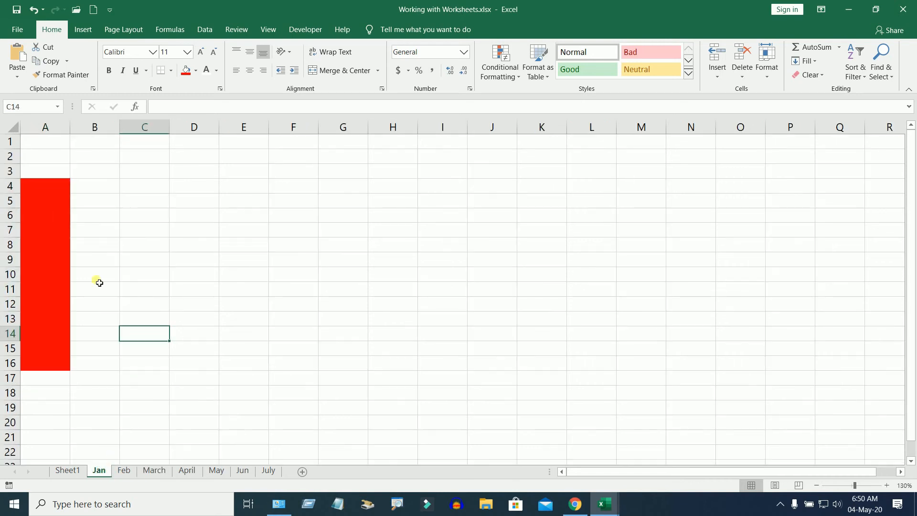
- Compare column A on the Jan, March and May worksheets with the Feb and Jun worksheets
{"action": "left_click_drag", "start_coordinate": [55, 186], "coordinate": [59, 371]}
{"action": "left_click", "coordinate": [153, 471]}
{"action": "left_click", "coordinate": [244, 471]}
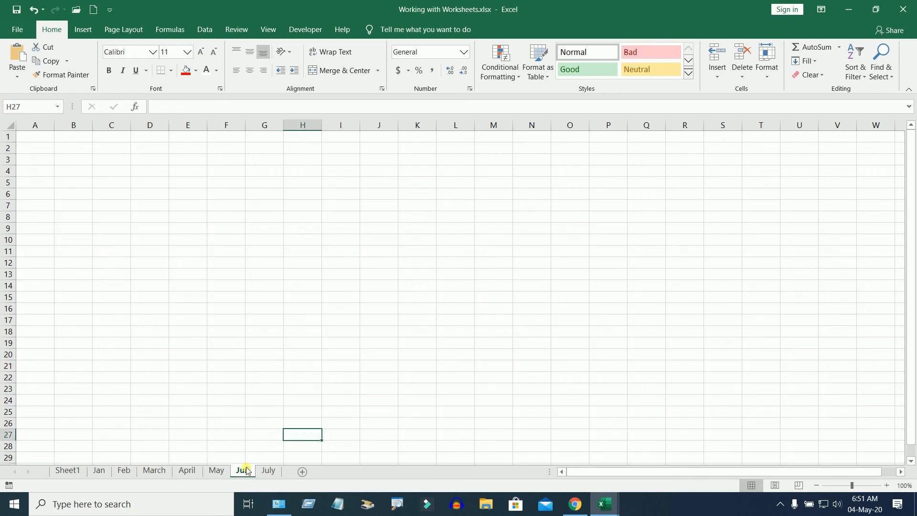
{"action": "left_click", "coordinate": [216, 471]}
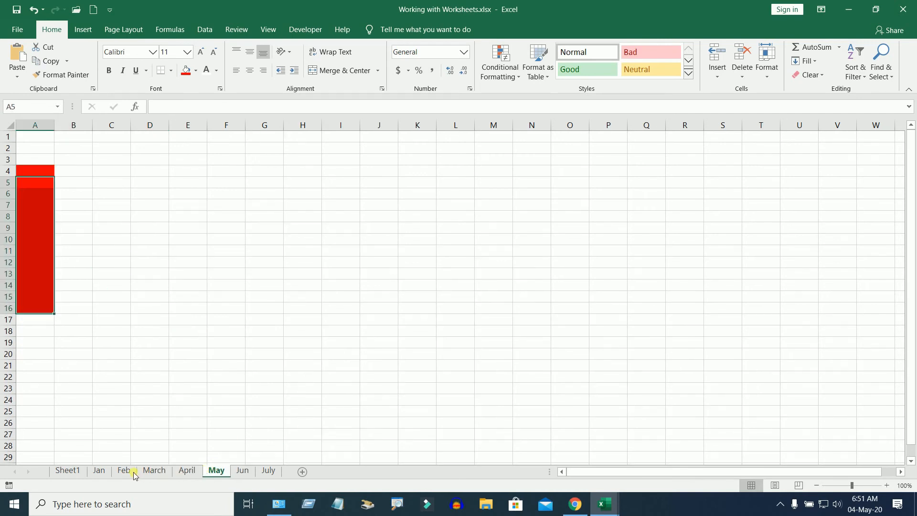
{"action": "left_click", "coordinate": [124, 471]}
{"action": "left_click", "coordinate": [98, 470]}
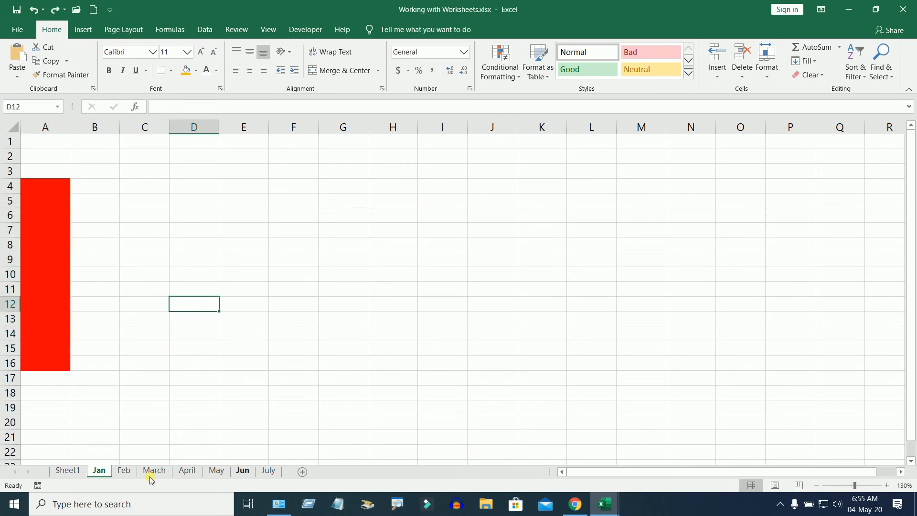
- View the Jan, Feb, March, May and July worksheets one after another
{"action": "left_click", "coordinate": [101, 471]}
{"action": "left_click", "coordinate": [124, 470]}
{"action": "left_click", "coordinate": [154, 471]}
{"action": "left_click", "coordinate": [216, 471]}
{"action": "left_click", "coordinate": [270, 471]}
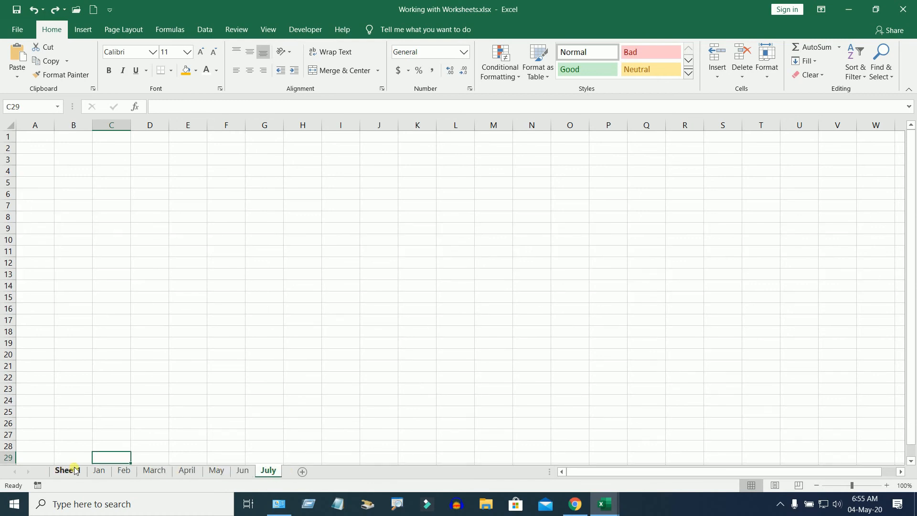
- Group all consecutive worksheets from Jan through July
{"action": "left_click", "coordinate": [99, 471]}
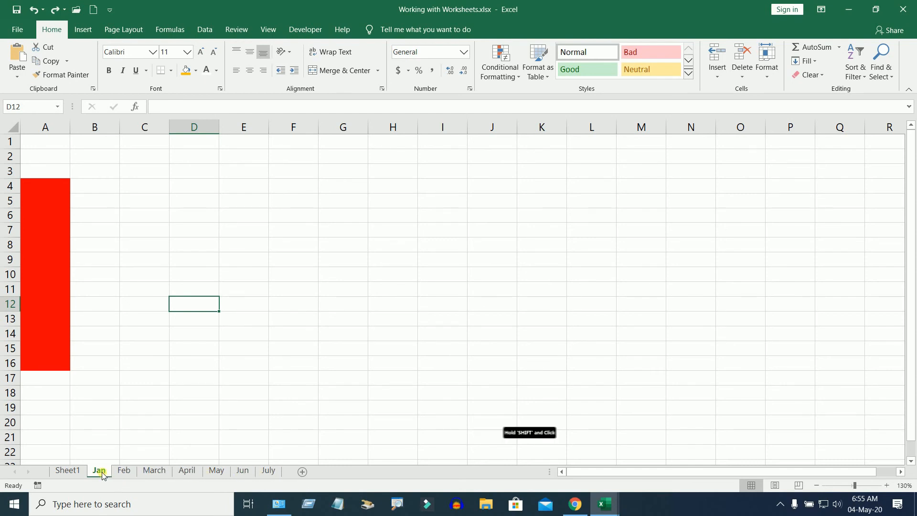
{"action": "left_click", "coordinate": [124, 470], "text": "shift"}
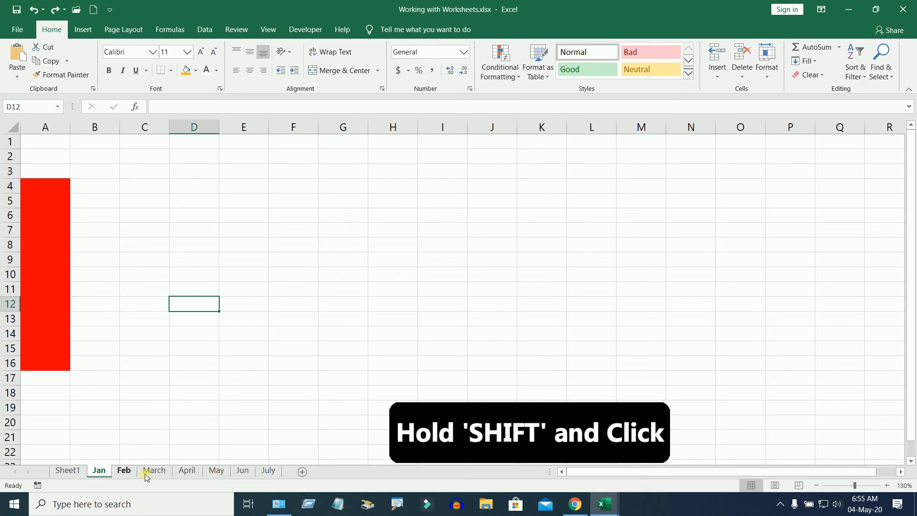
{"action": "left_click", "coordinate": [268, 471], "text": "shift"}
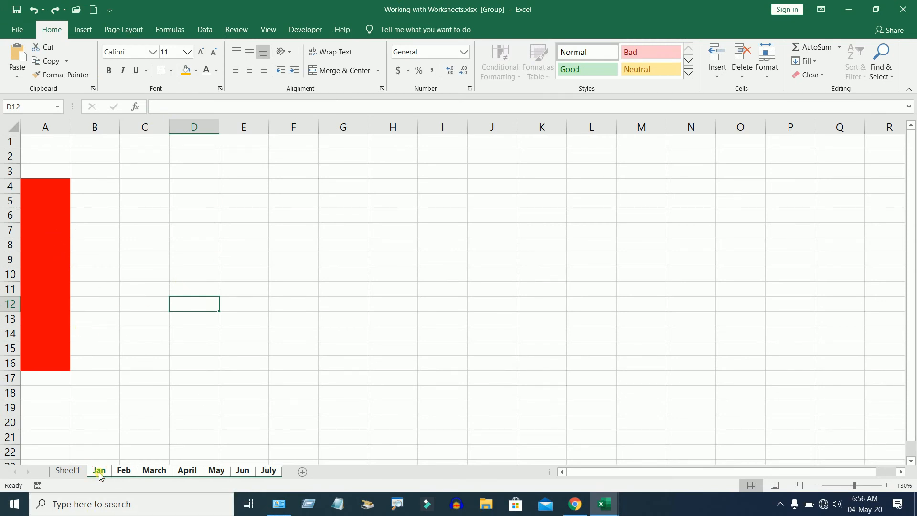
- Remove the red fill from the column A cells across the grouped Jan to July worksheets
{"action": "left_click_drag", "start_coordinate": [41, 186], "coordinate": [54, 367]}
{"action": "left_click", "coordinate": [196, 70]}
{"action": "left_click", "coordinate": [198, 174]}
- Enter "Projukti School" in cell D3 of the grouped worksheets and autofit column D
{"action": "left_click", "coordinate": [196, 174]}
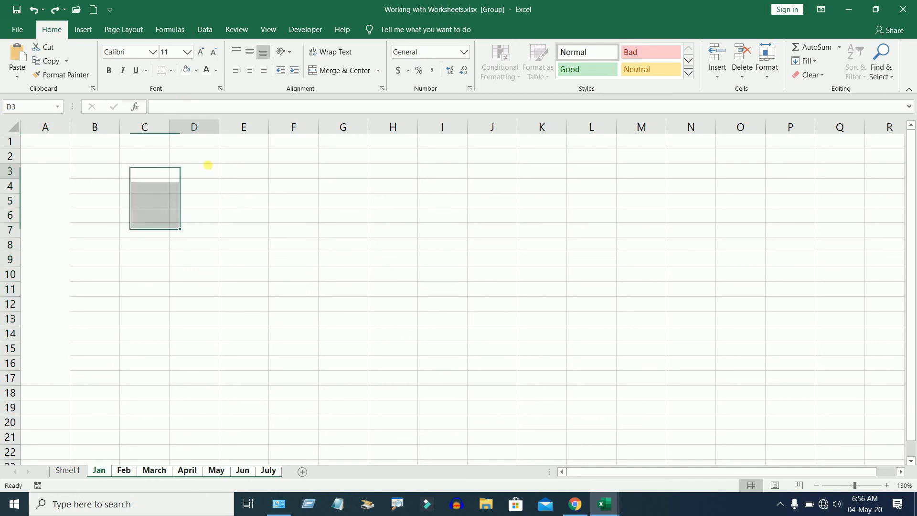
{"action": "type", "text": "Pro"}
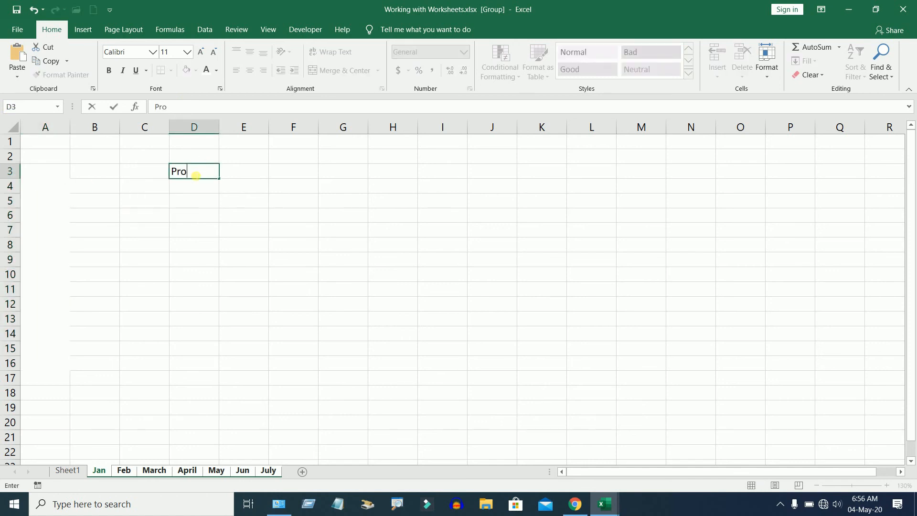
{"action": "type", "text": "jukti School"}
{"action": "key", "text": "Return"}
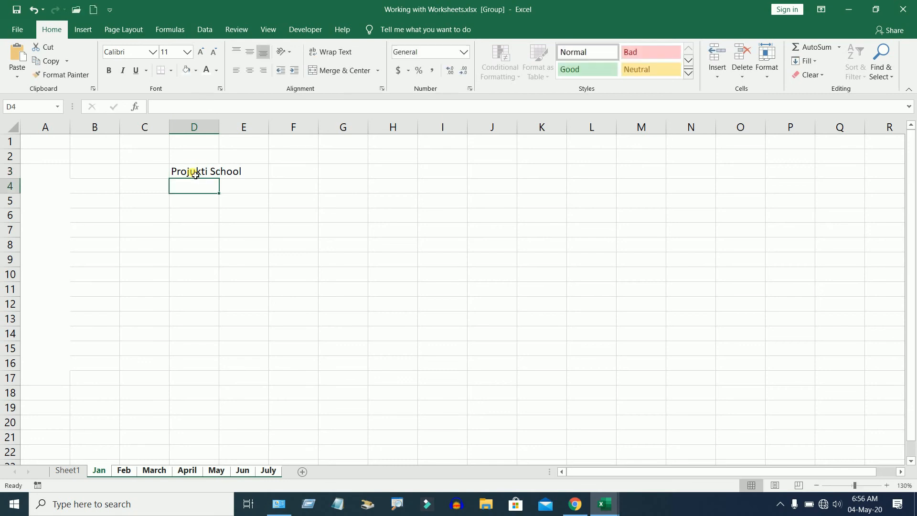
{"action": "left_click", "coordinate": [226, 127]}
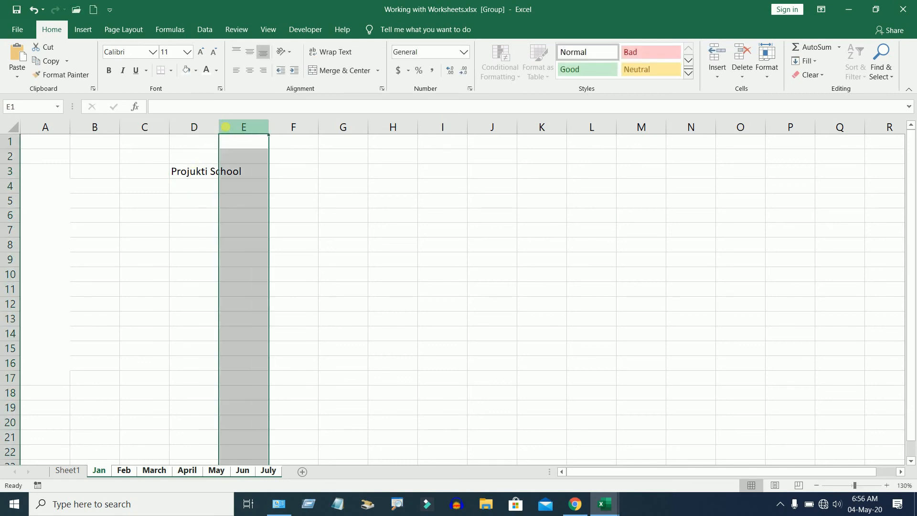
{"action": "left_click", "coordinate": [303, 218]}
{"action": "double_click", "coordinate": [219, 126]}
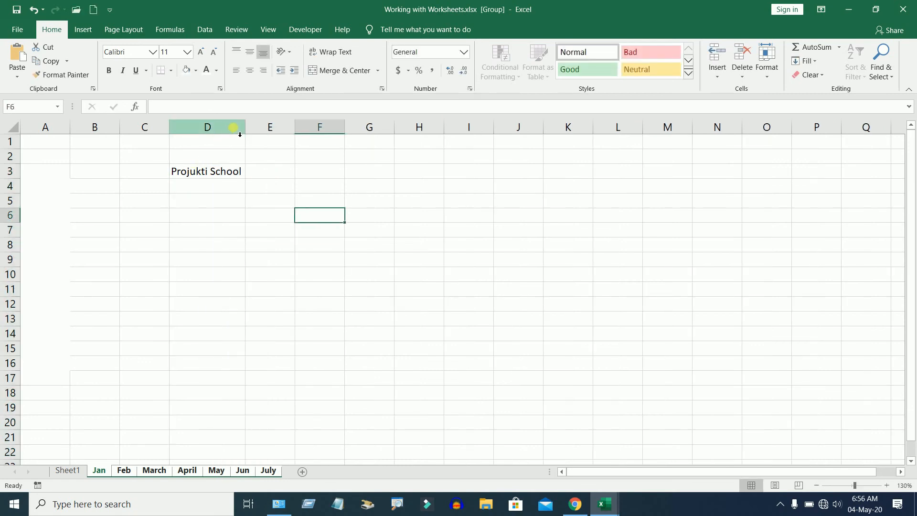
- Format the "Projukti School" text in D3 as size 24, bold, italic and underlined
{"action": "left_click", "coordinate": [210, 173]}
{"action": "left_click", "coordinate": [200, 52]}
{"action": "left_click", "coordinate": [200, 52]}
{"action": "left_click", "coordinate": [200, 51]}
{"action": "left_click", "coordinate": [200, 51]}
{"action": "left_click", "coordinate": [200, 52]}
{"action": "left_click", "coordinate": [201, 51]}
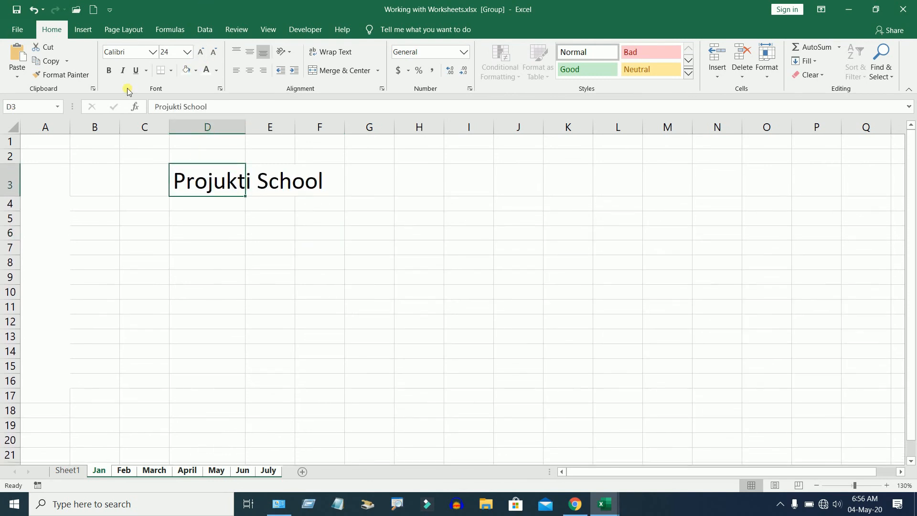
{"action": "left_click", "coordinate": [110, 72]}
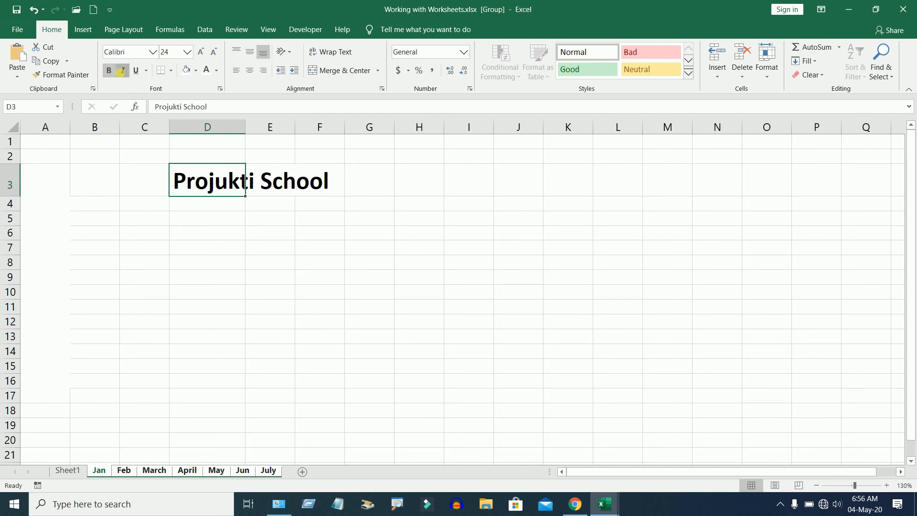
{"action": "left_click", "coordinate": [122, 70]}
{"action": "left_click", "coordinate": [135, 72]}
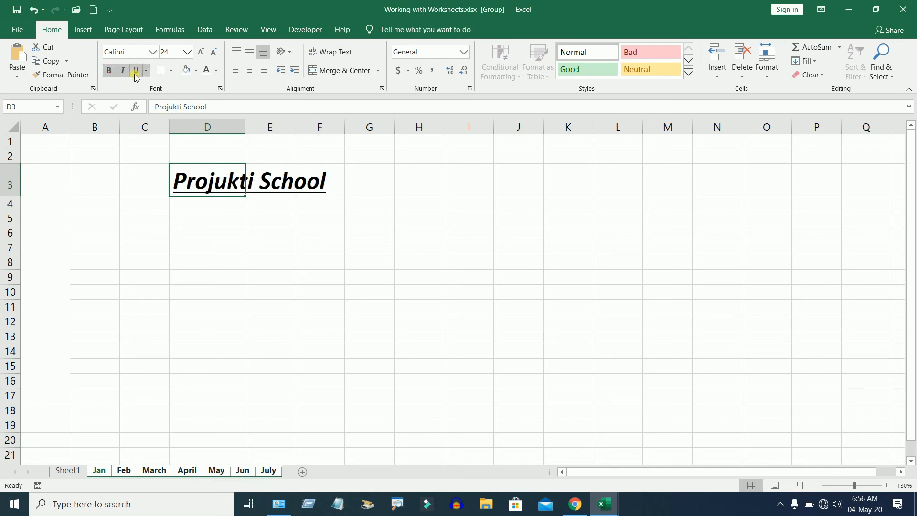
- Fill cell D3 with the standard Orange and autofit column D to the enlarged text
{"action": "left_click", "coordinate": [195, 70]}
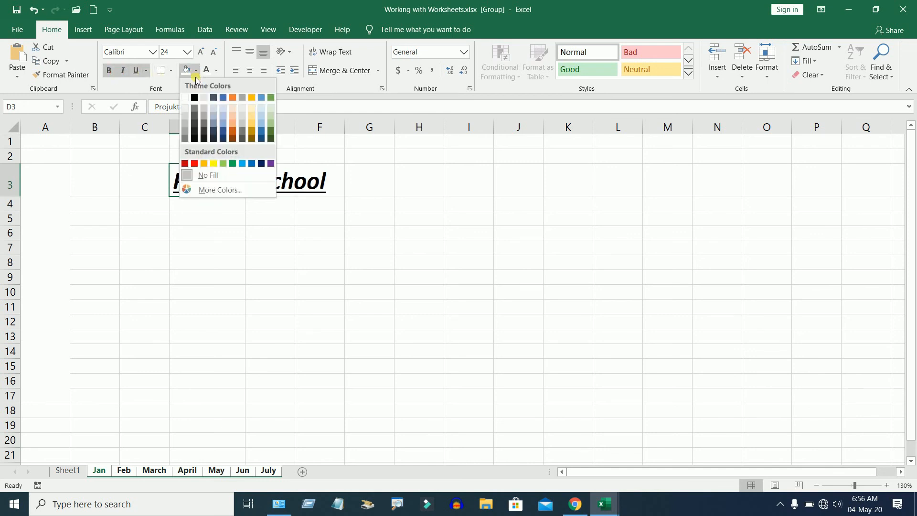
{"action": "left_click", "coordinate": [205, 165]}
{"action": "left_click", "coordinate": [270, 261]}
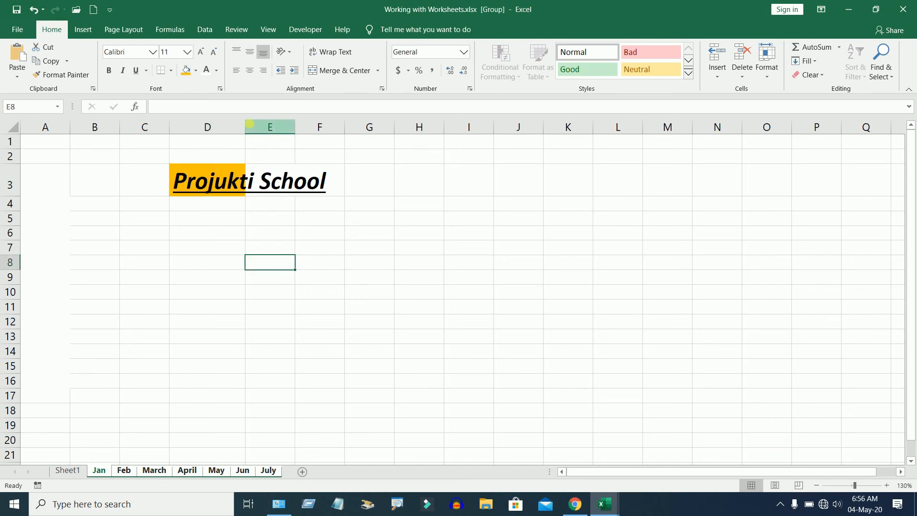
{"action": "double_click", "coordinate": [245, 127]}
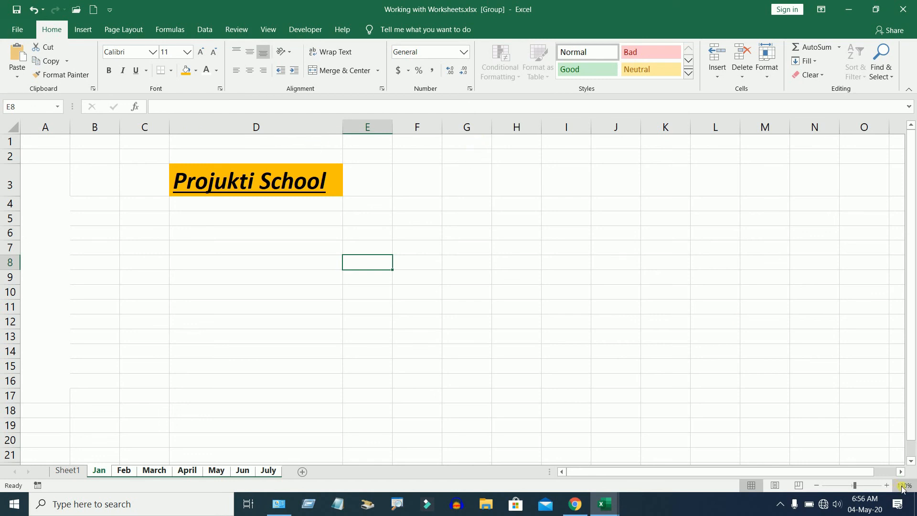
{"action": "left_click", "coordinate": [816, 485]}
{"action": "left_click", "coordinate": [816, 485]}
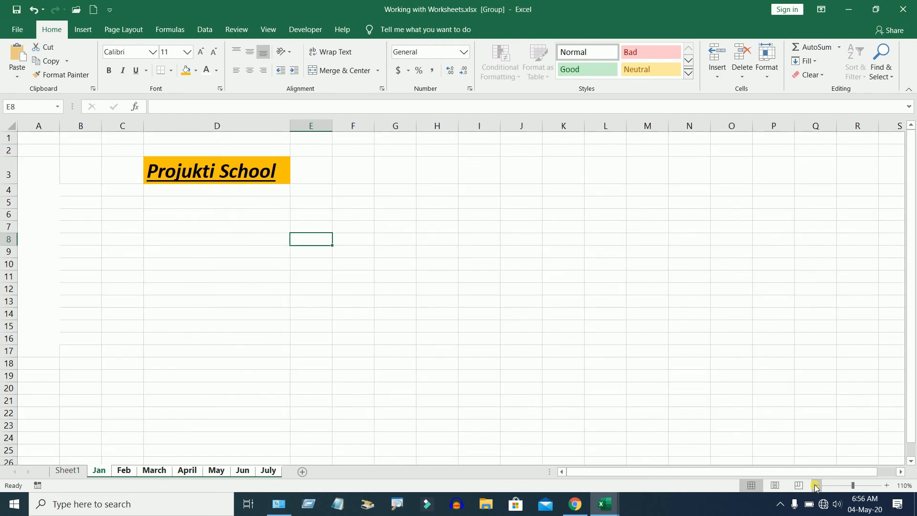
- Ungroup the Jan to July worksheets by switching to Sheet1
{"action": "left_click", "coordinate": [816, 485]}
{"action": "left_click", "coordinate": [300, 275]}
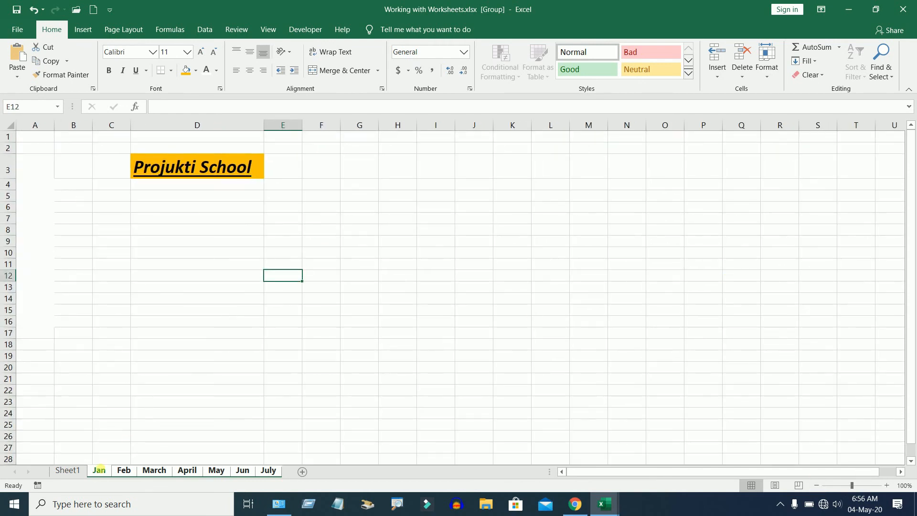
{"action": "left_click", "coordinate": [69, 471]}
{"action": "left_click_drag", "start_coordinate": [334, 150], "coordinate": [484, 274]}
{"action": "left_click", "coordinate": [336, 321]}
- Go through the individual worksheets from Jan to July and check the content and formatting of cell D3
{"action": "left_click", "coordinate": [100, 470]}
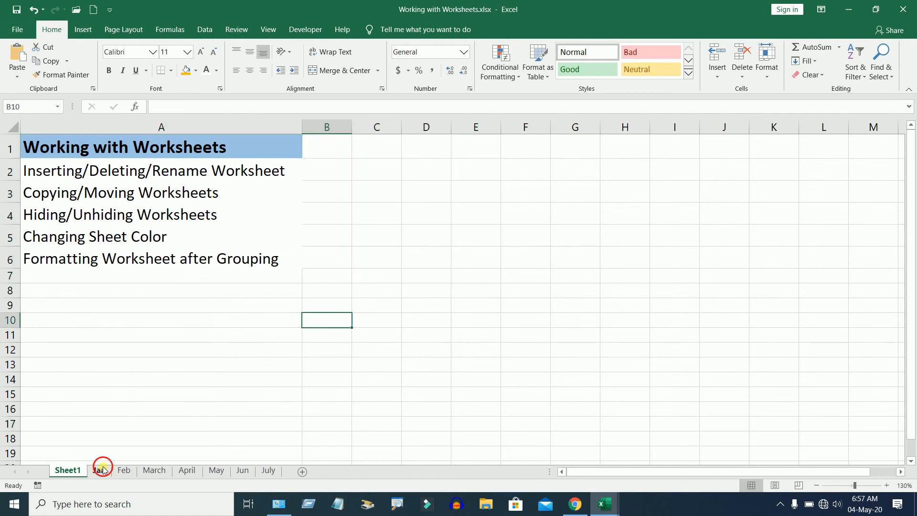
{"action": "left_click", "coordinate": [200, 176]}
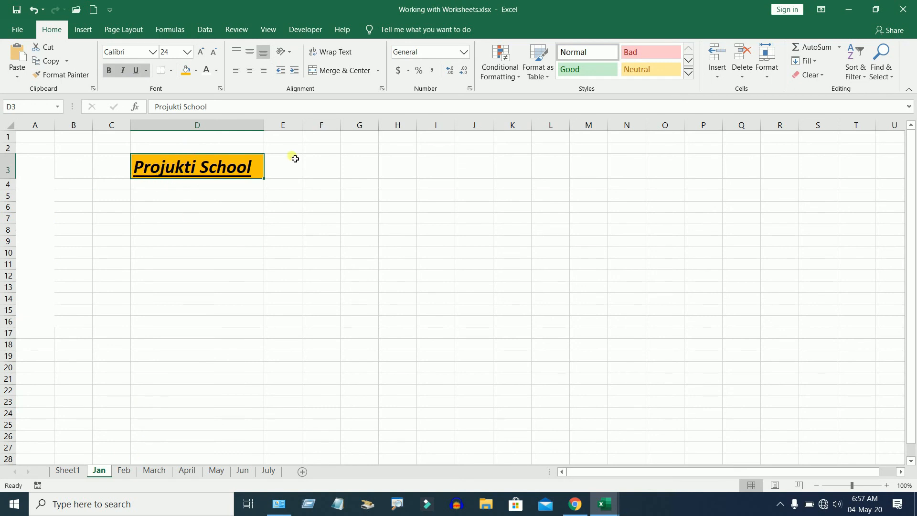
{"action": "left_click", "coordinate": [122, 474]}
{"action": "left_click", "coordinate": [151, 470]}
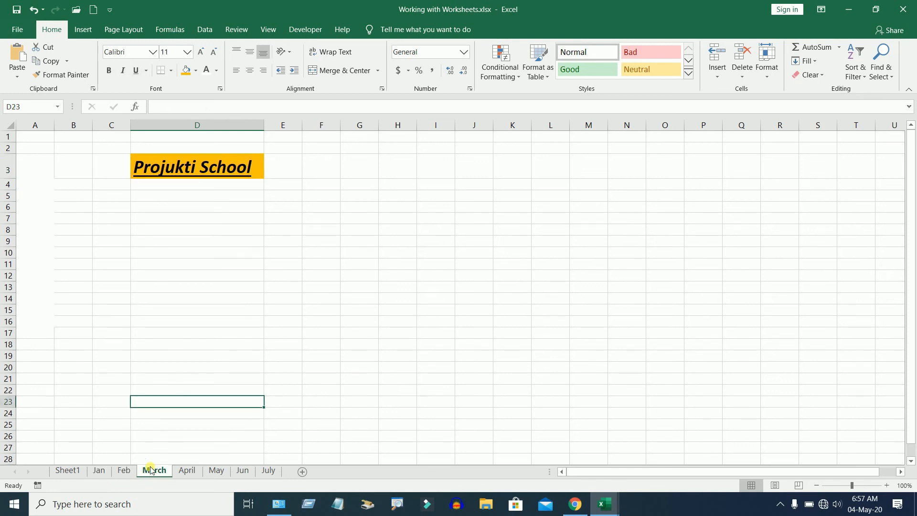
{"action": "left_click", "coordinate": [185, 470]}
{"action": "left_click", "coordinate": [217, 470]}
{"action": "left_click", "coordinate": [242, 471]}
{"action": "left_click", "coordinate": [269, 471]}
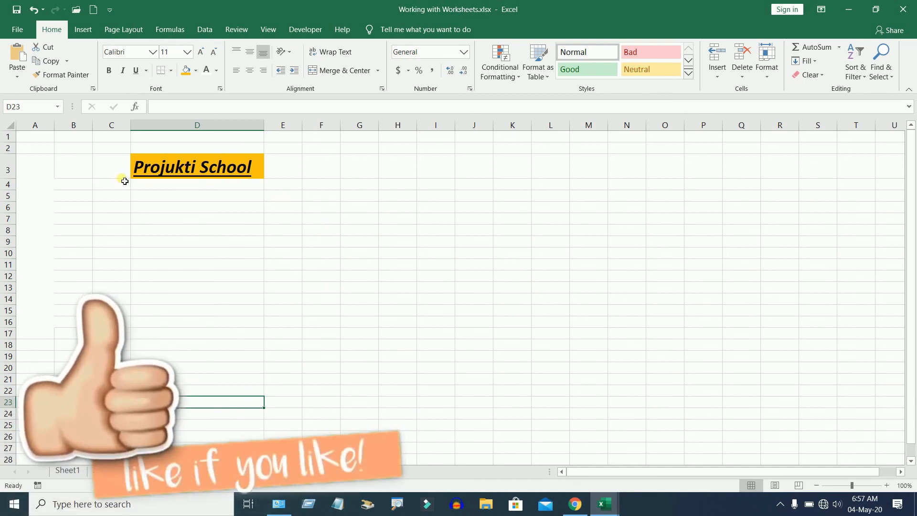
{"action": "left_click", "coordinate": [199, 171]}
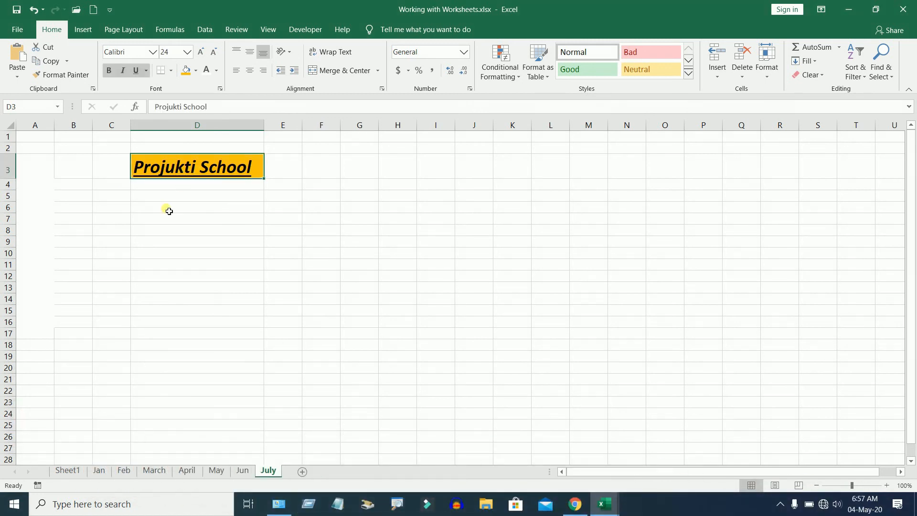
{"action": "left_click", "coordinate": [160, 199]}
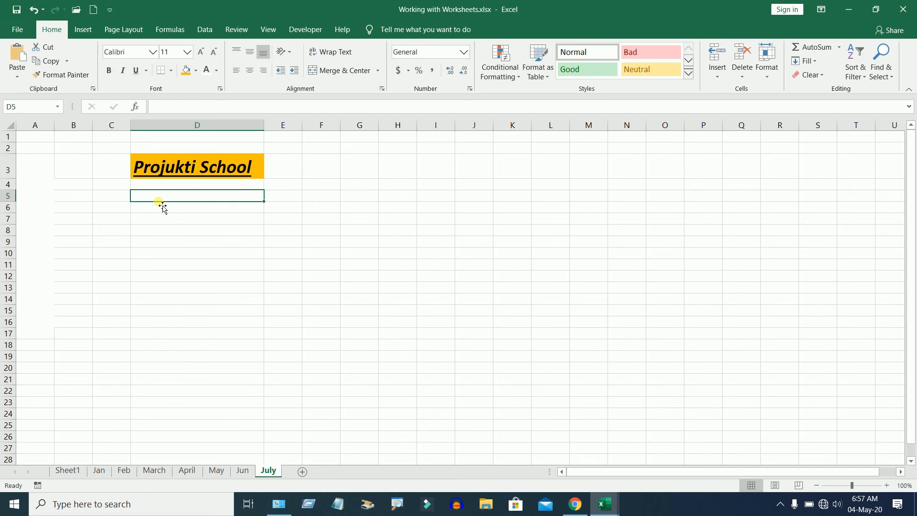
- Return to Sheet1 and review the worksheet topics listed in cells A2 to A6 one by one
{"action": "left_click_drag", "start_coordinate": [214, 165], "coordinate": [227, 206]}
{"action": "mouse_move", "coordinate": [334, 276]}
{"action": "left_mouse_down"}
{"action": "mouse_move", "coordinate": [327, 167]}
{"action": "mouse_move", "coordinate": [293, 142]}
{"action": "left_mouse_up"}
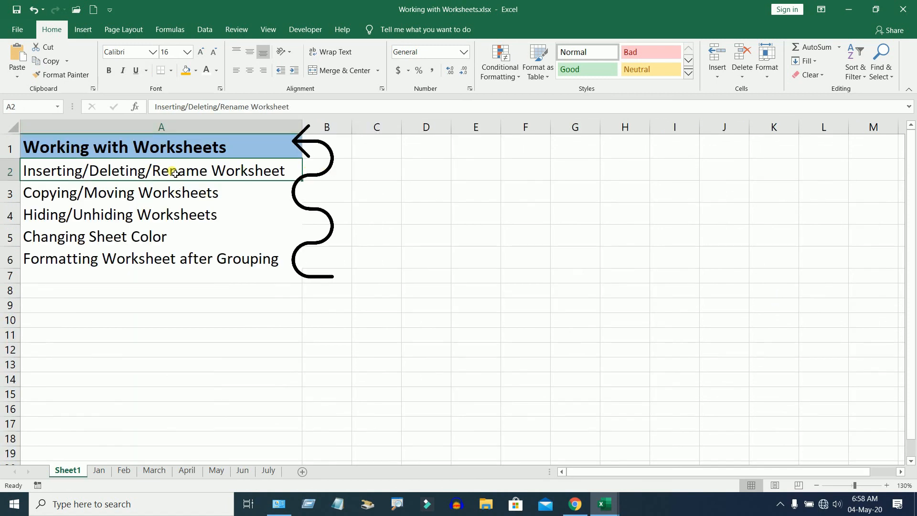
{"action": "left_click", "coordinate": [162, 198]}
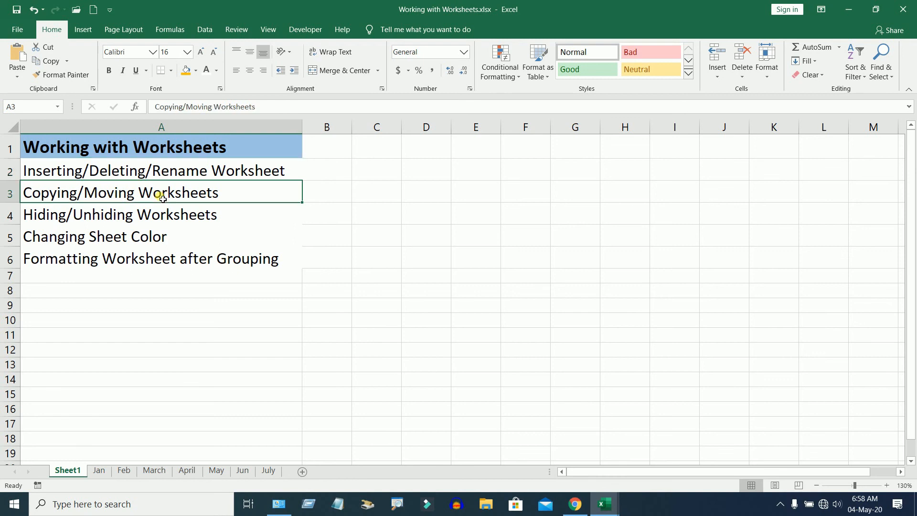
{"action": "left_click", "coordinate": [116, 214]}
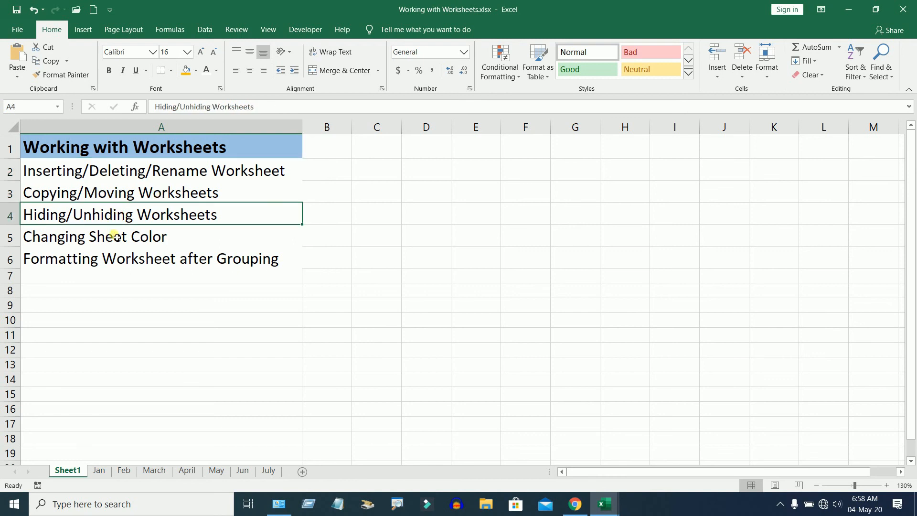
{"action": "left_click", "coordinate": [116, 237]}
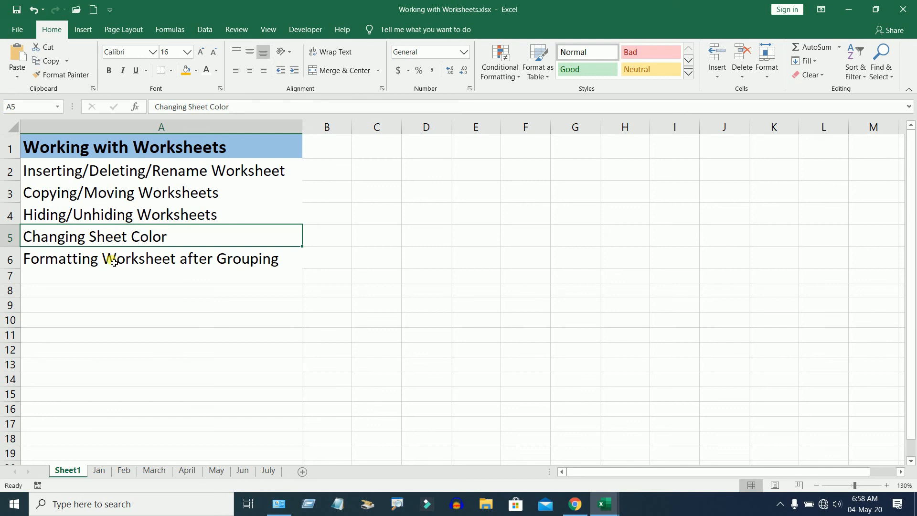
{"action": "left_click", "coordinate": [114, 261]}
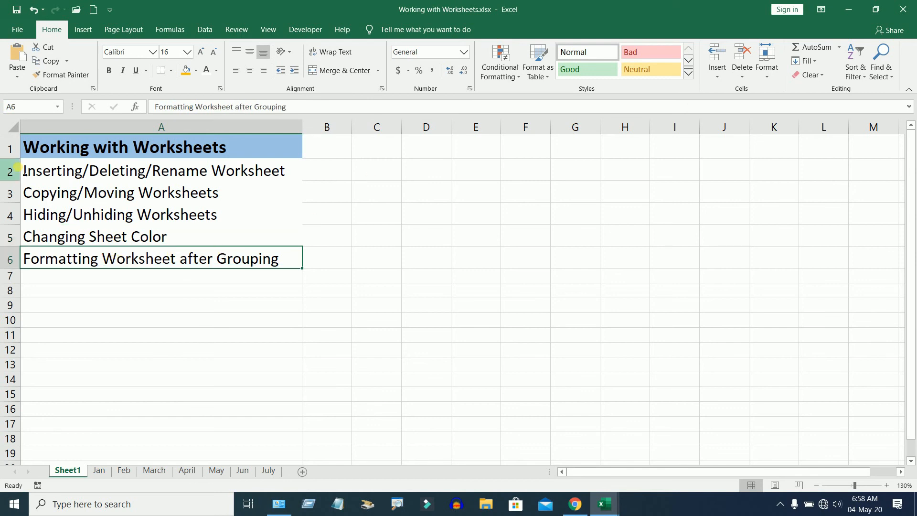